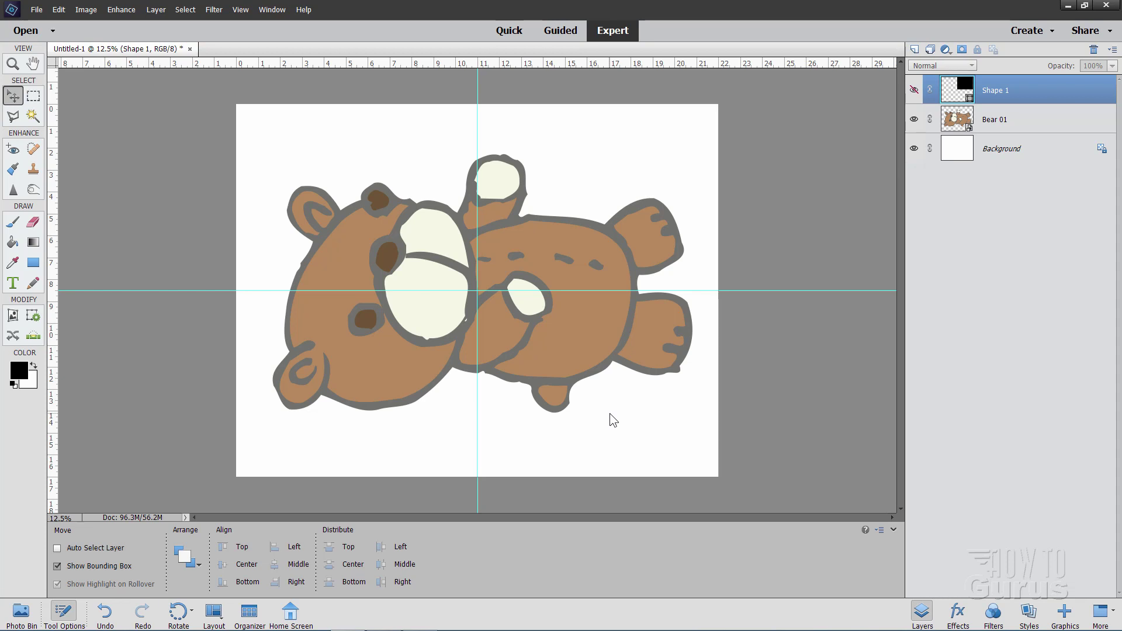
- Open File > Print and set the paper size to 17"x22" 43x56cm (Scaled)
{"action": "left_click", "coordinate": [36, 10]}
{"action": "left_click", "coordinate": [61, 232]}
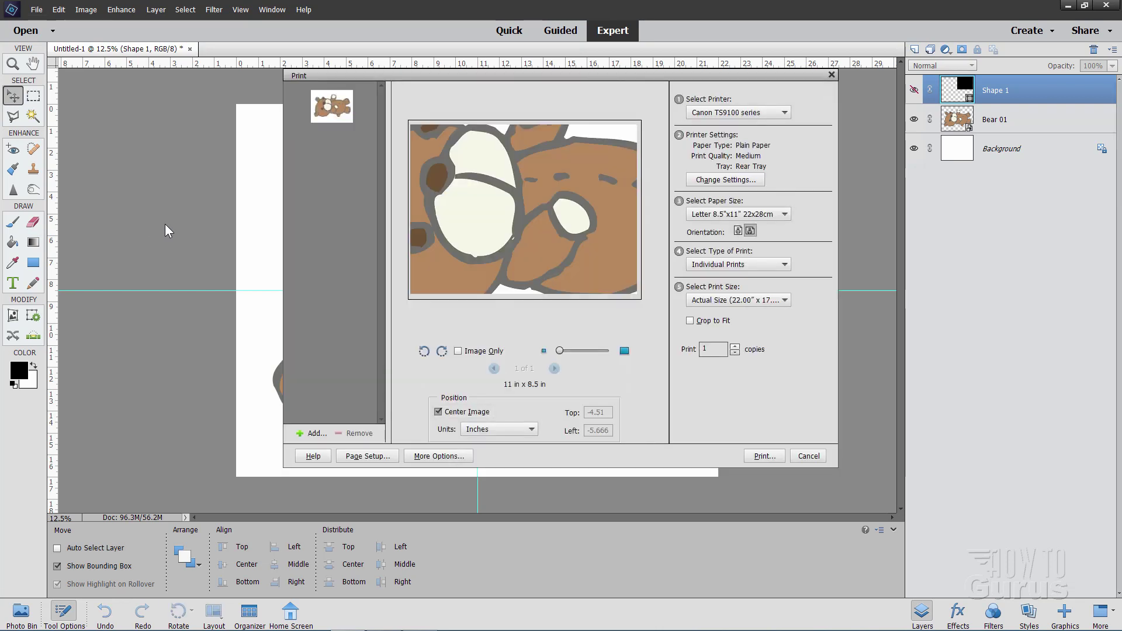
{"action": "left_click_drag", "start_coordinate": [553, 77], "coordinate": [509, 125]}
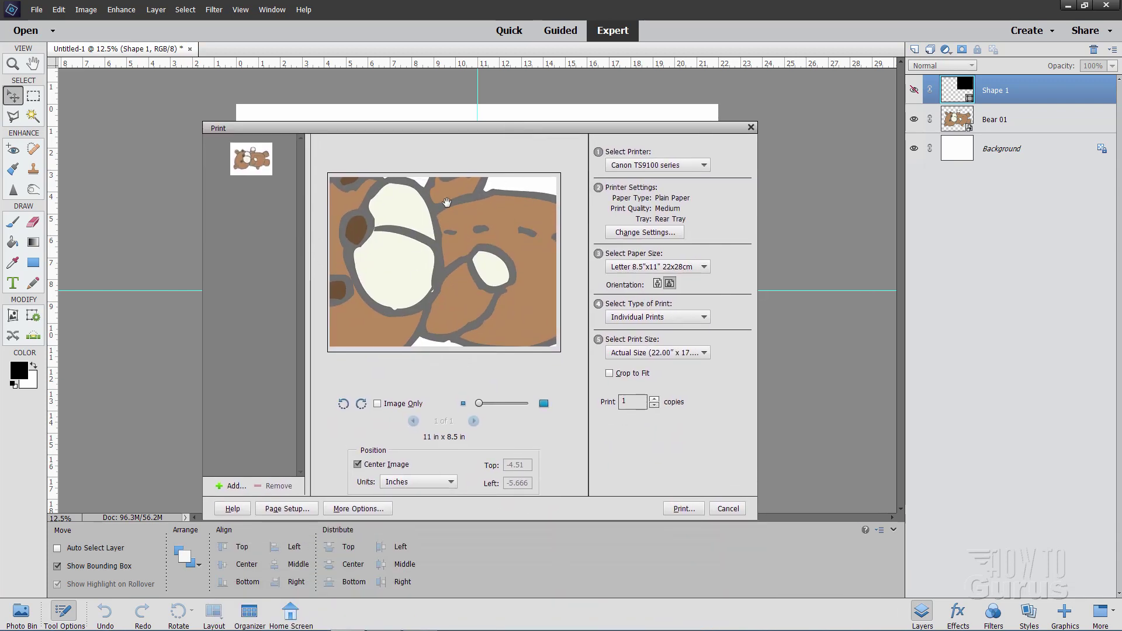
{"action": "left_click", "coordinate": [704, 265]}
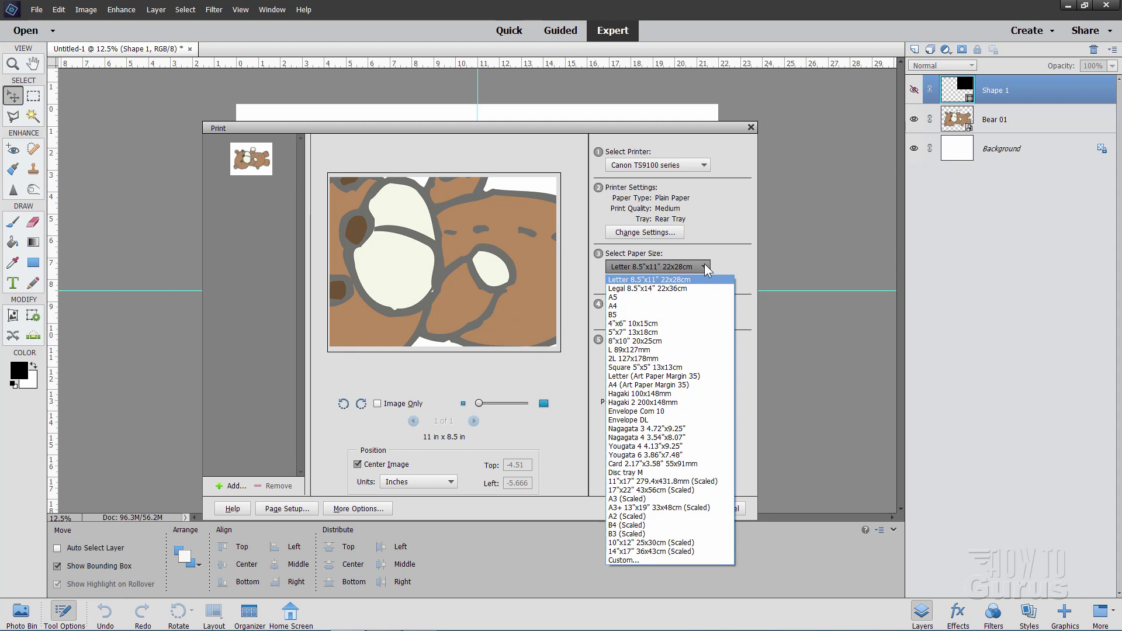
{"action": "left_click", "coordinate": [641, 491]}
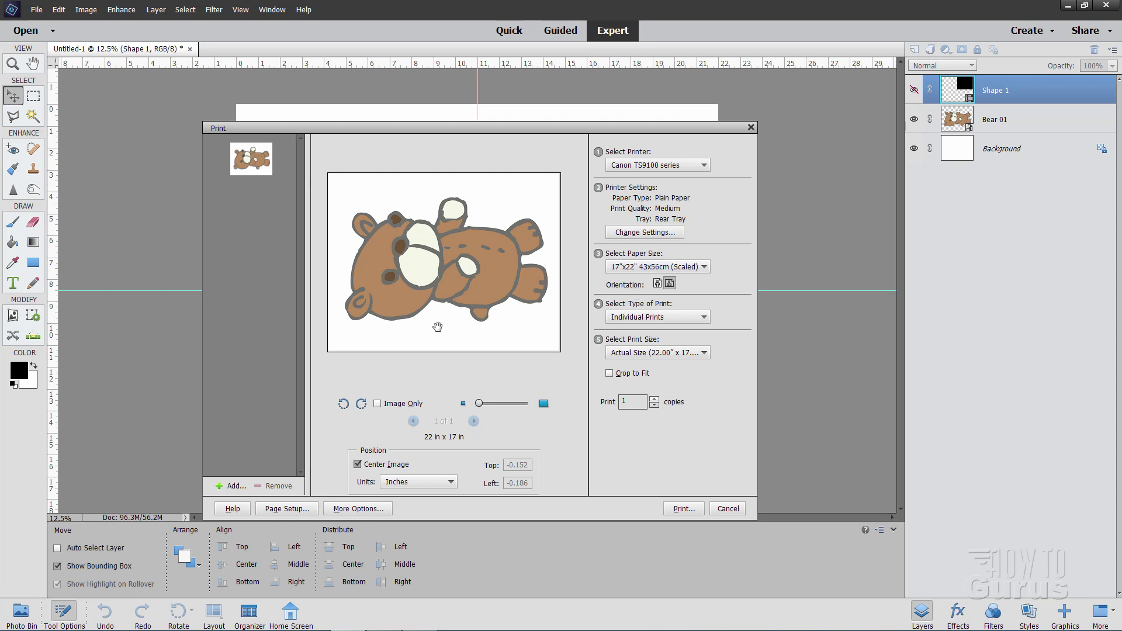
{"action": "left_click", "coordinate": [709, 269]}
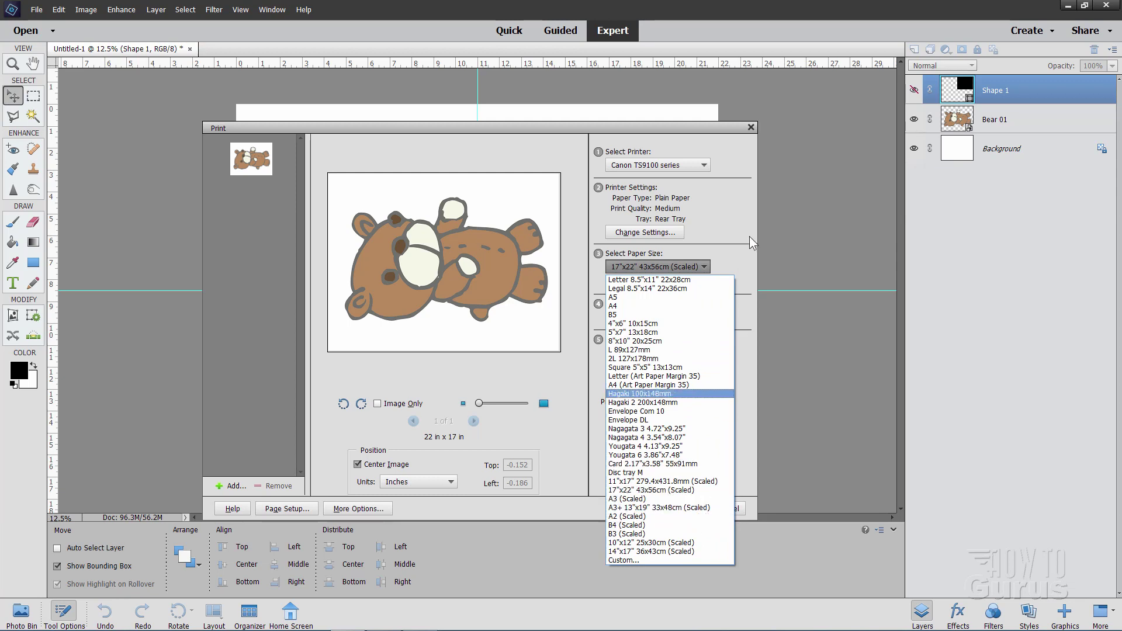
{"action": "left_click", "coordinate": [733, 249]}
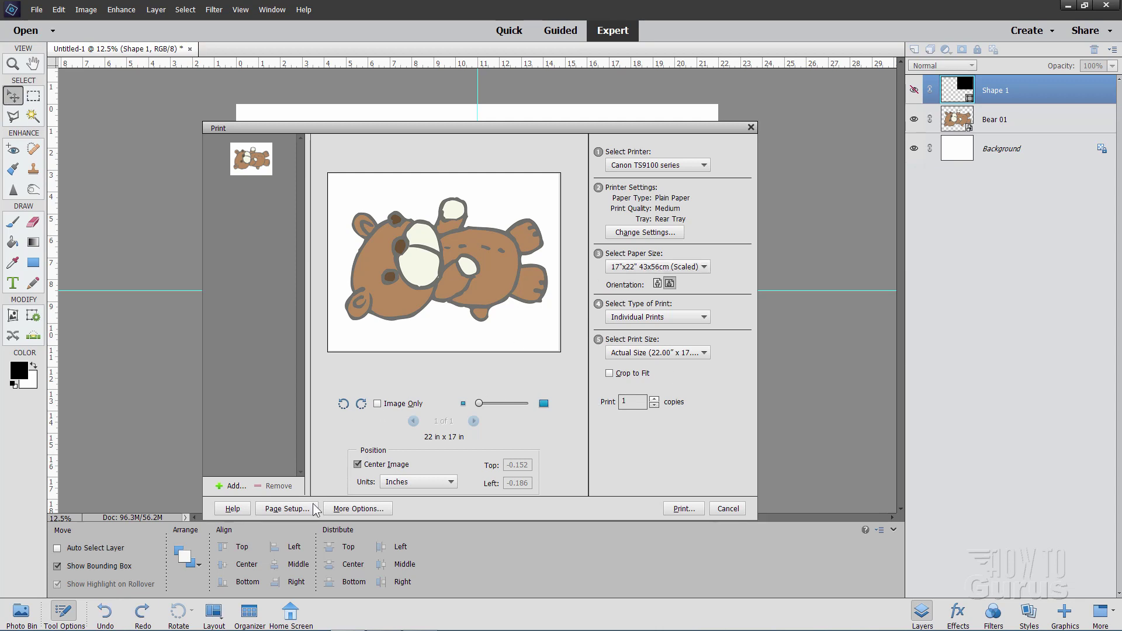
- Check the Tiling/Poster layout in the printer's Page Setup, then cancel the Properties and Print dialogs
{"action": "left_click", "coordinate": [284, 510]}
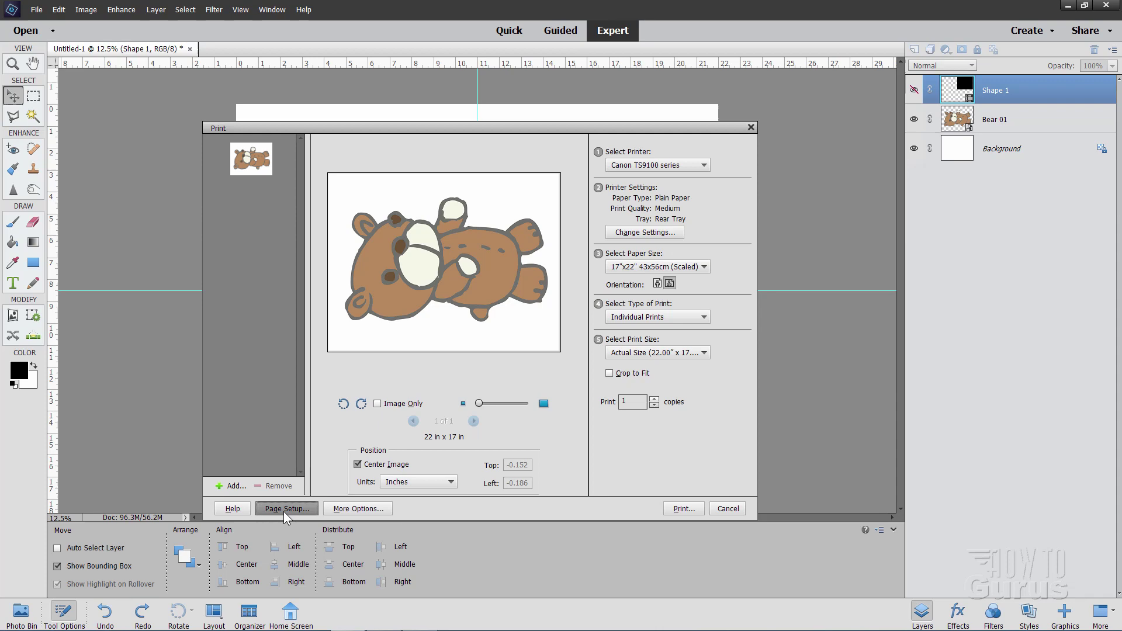
{"action": "left_click_drag", "start_coordinate": [385, 133], "coordinate": [453, 168]}
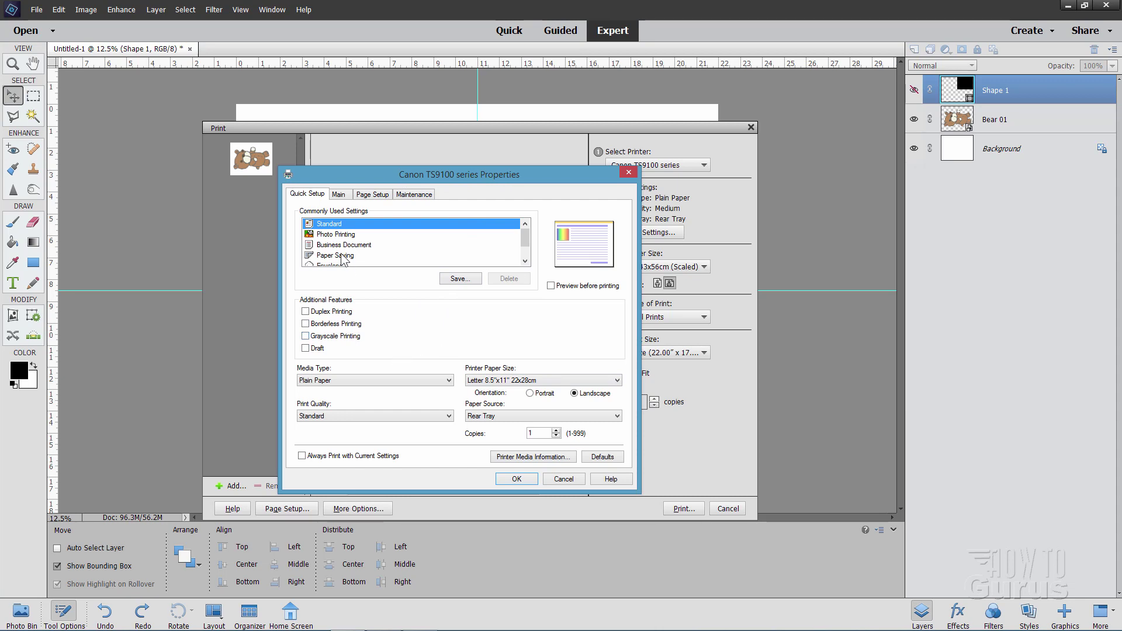
{"action": "left_click", "coordinate": [374, 195]}
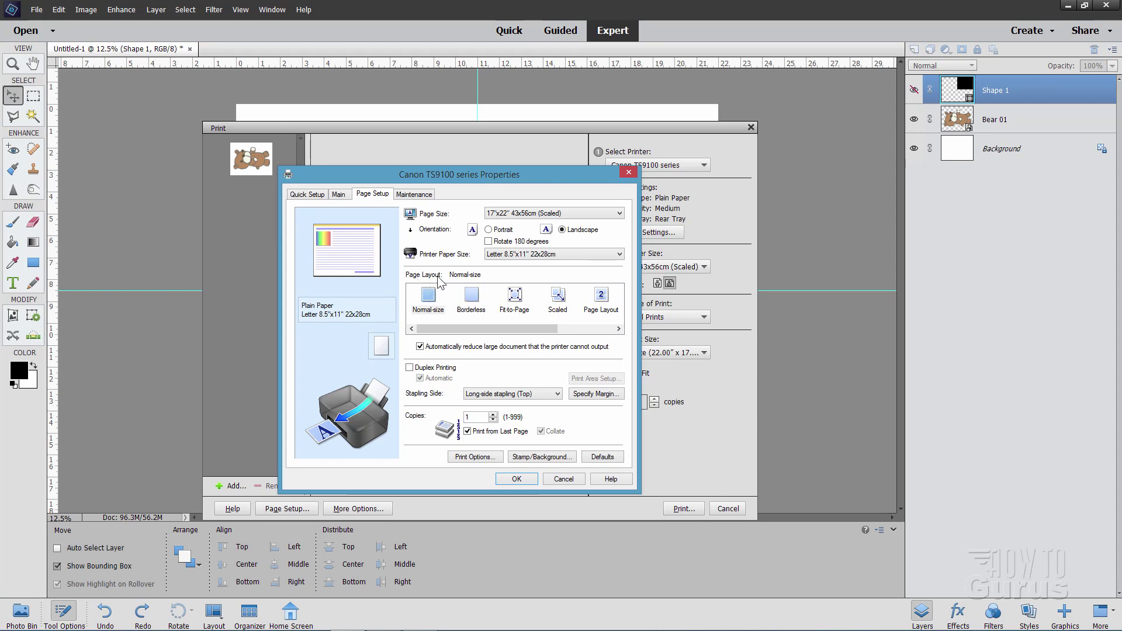
{"action": "left_click_drag", "start_coordinate": [472, 331], "coordinate": [545, 341]}
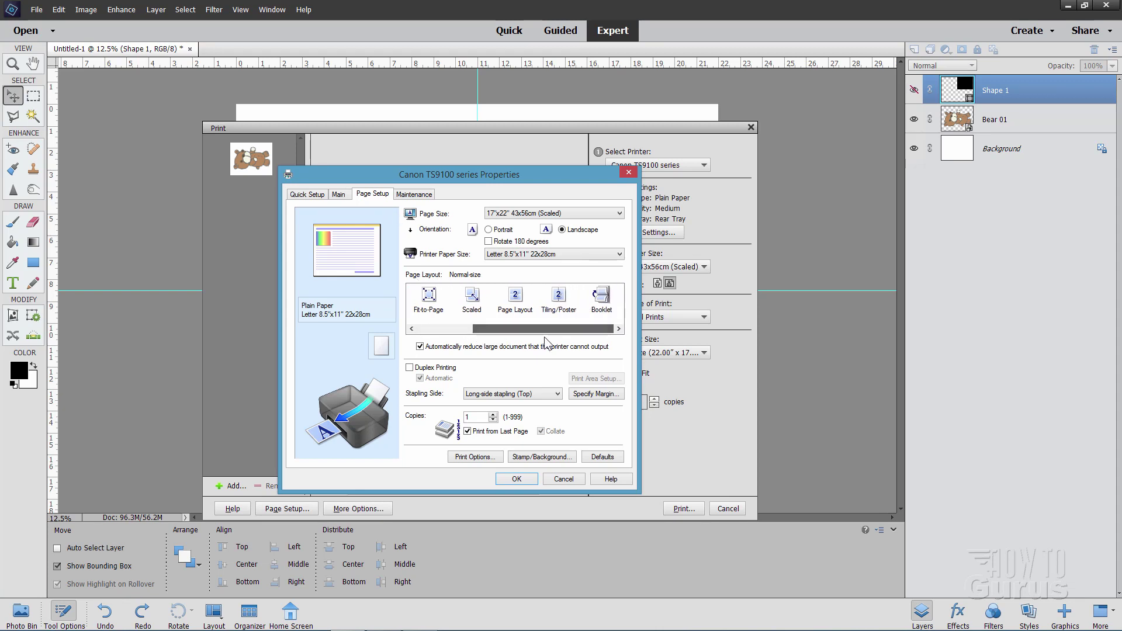
{"action": "left_click", "coordinate": [560, 310]}
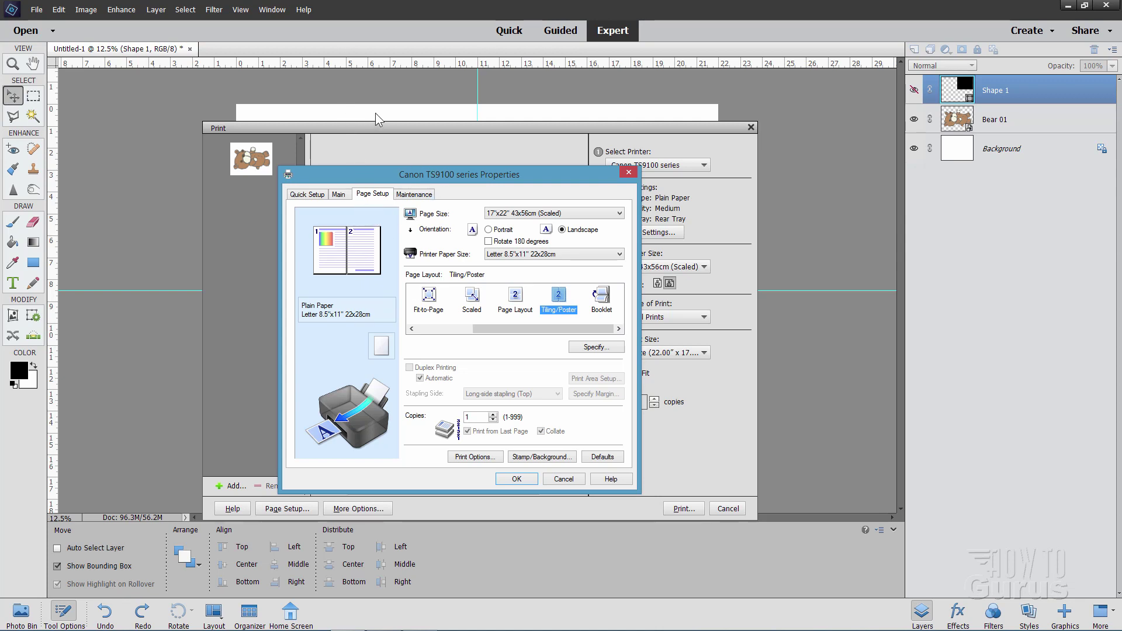
{"action": "left_click", "coordinate": [563, 479]}
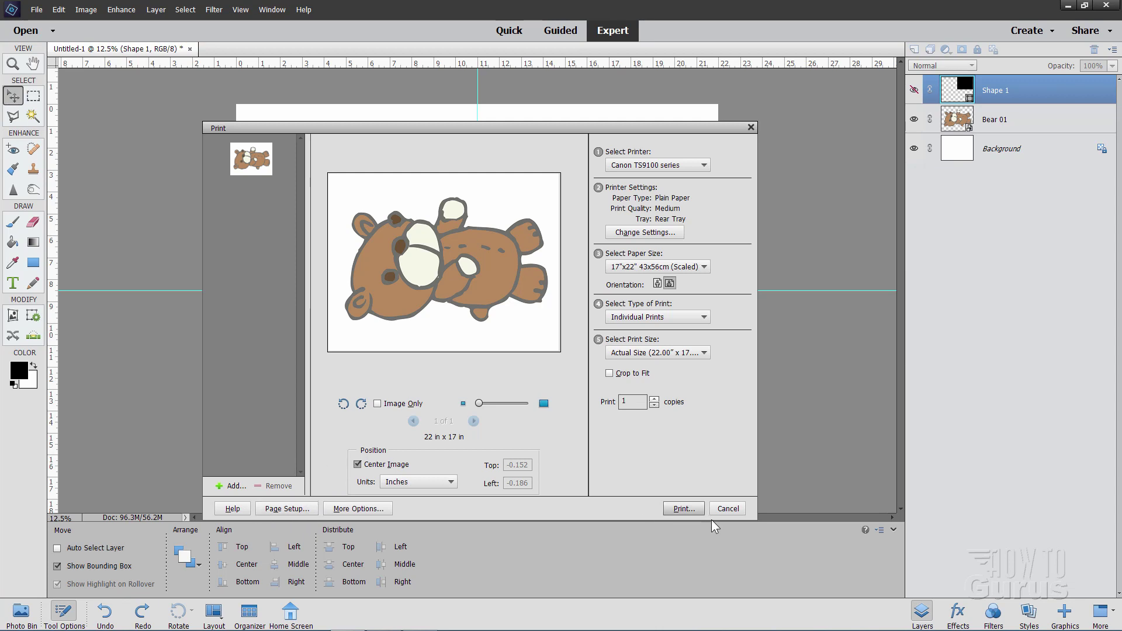
{"action": "left_click", "coordinate": [724, 509]}
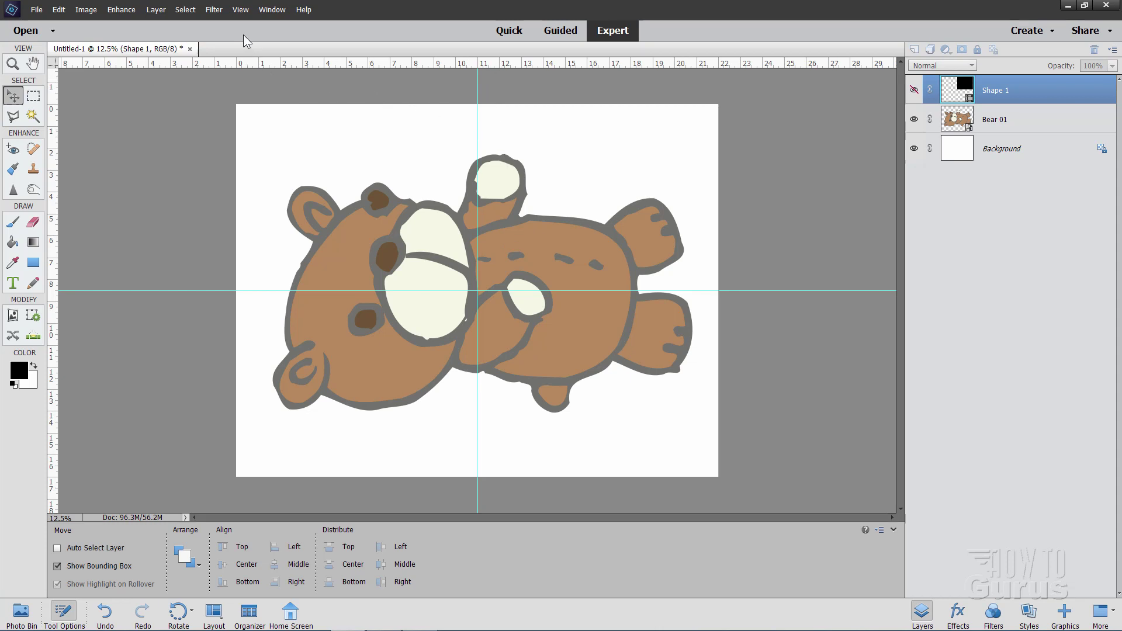
- Add vertical guides at 10.5 and 11.5 inches with View > New Guide
{"action": "left_click", "coordinate": [241, 10]}
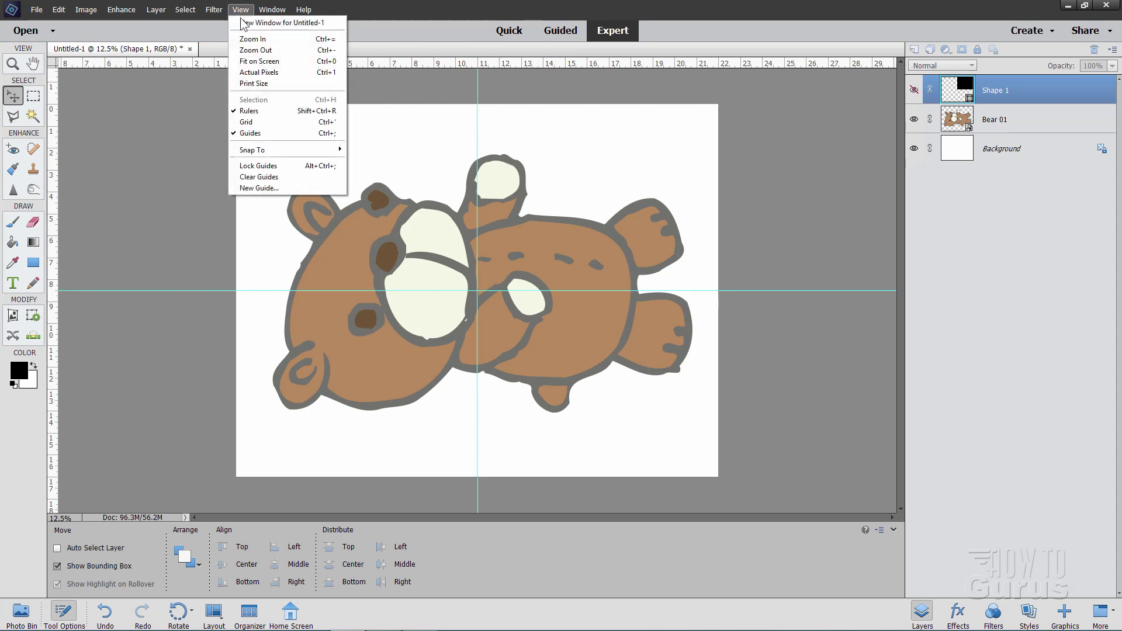
{"action": "left_click", "coordinate": [264, 188]}
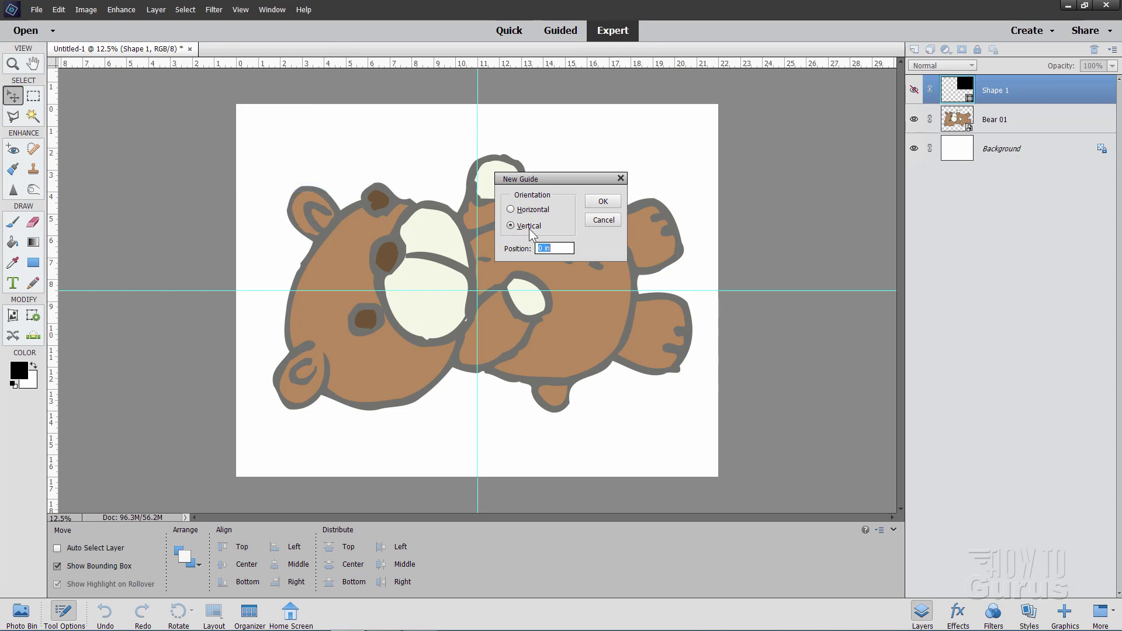
{"action": "type", "text": "10.5"}
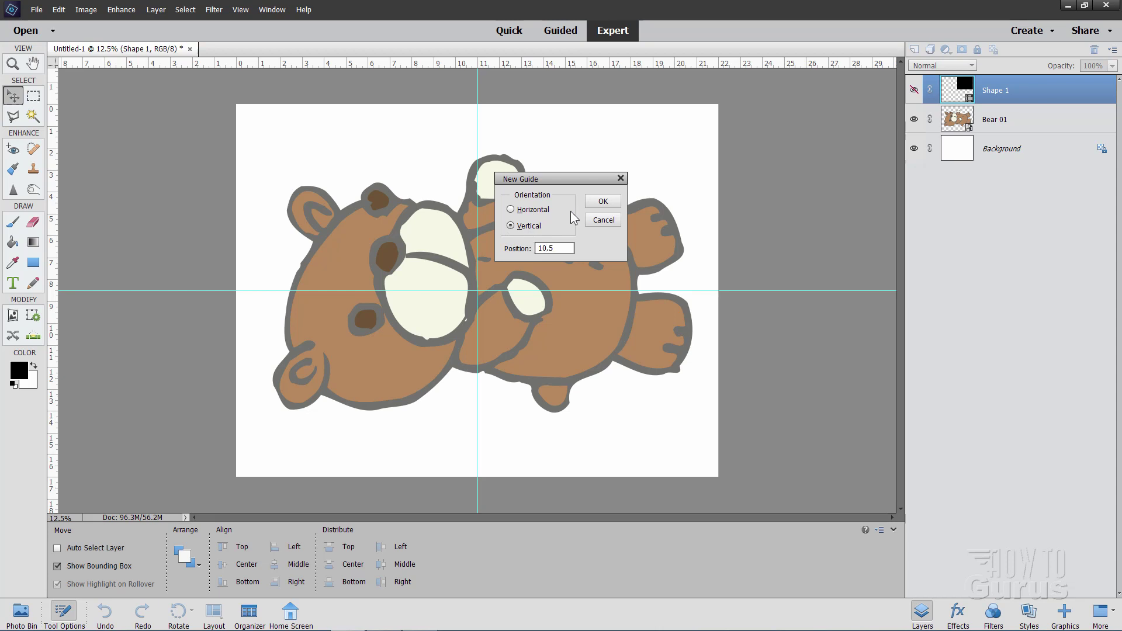
{"action": "left_click", "coordinate": [591, 201]}
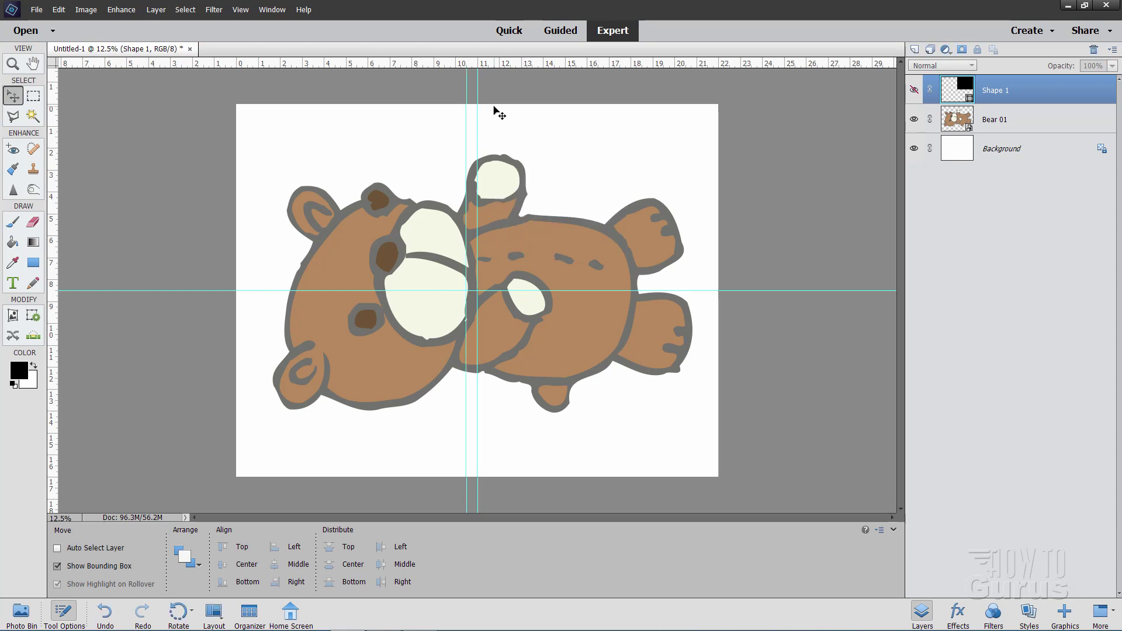
{"action": "left_click", "coordinate": [240, 9]}
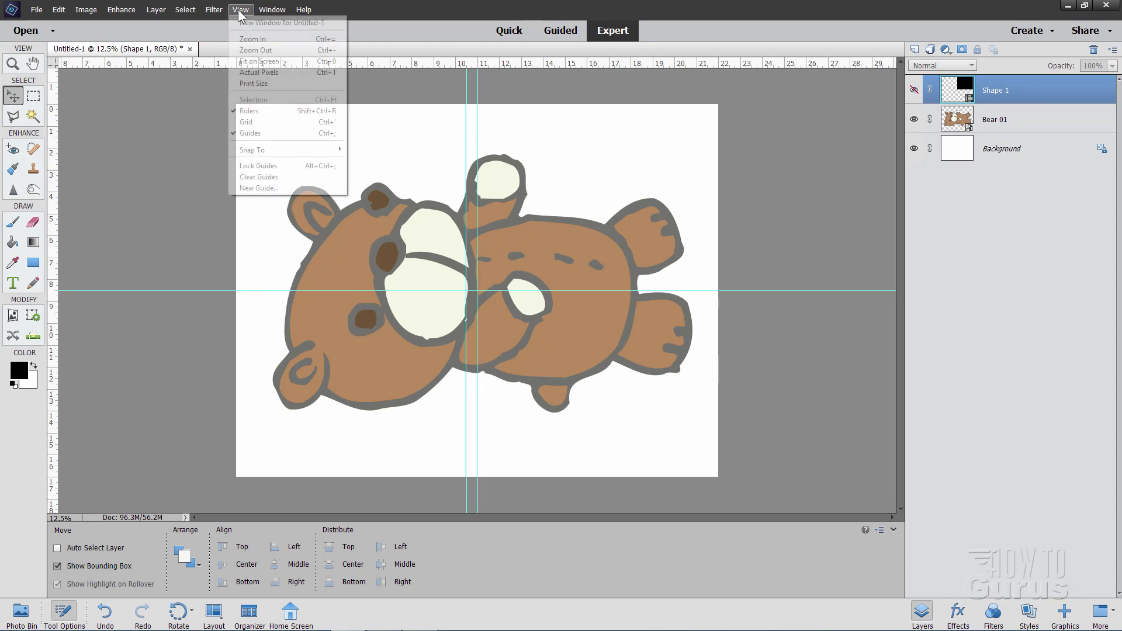
{"action": "left_click", "coordinate": [271, 184]}
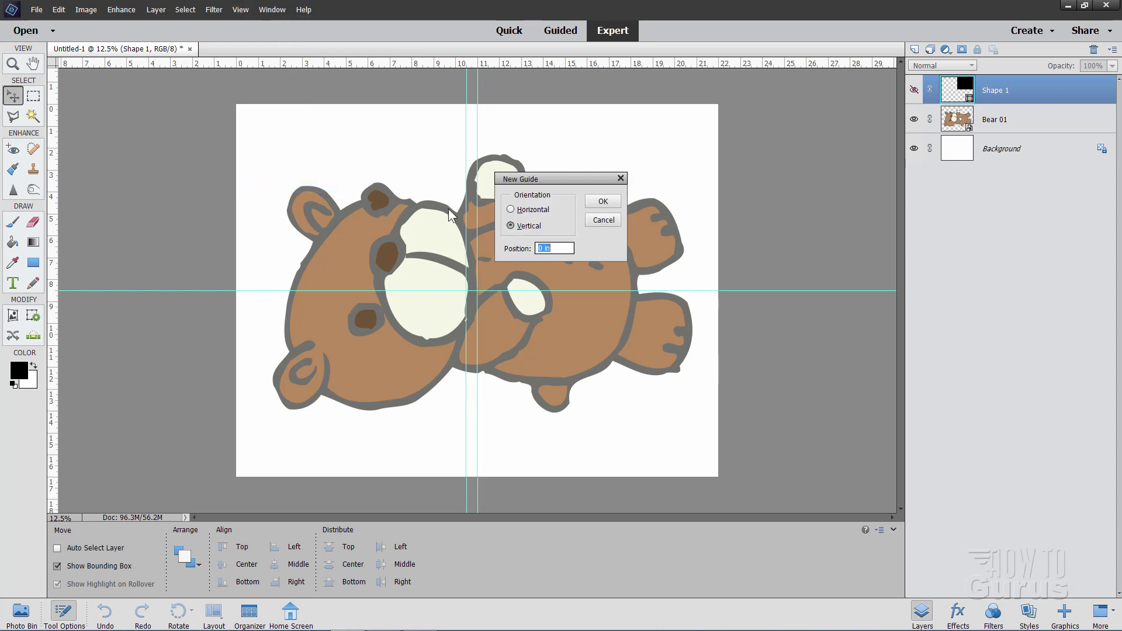
{"action": "type", "text": "11.5"}
{"action": "left_click", "coordinate": [602, 202]}
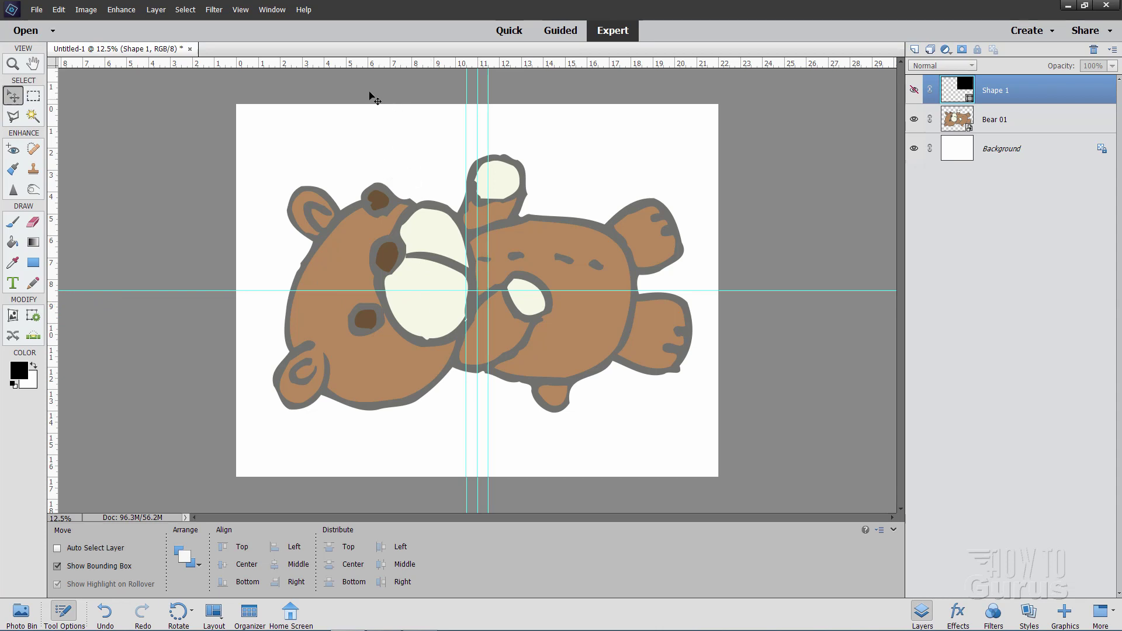
- Add two horizontal guides with View > New Guide, one above centre and one at 9 inches
{"action": "left_click", "coordinate": [233, 13]}
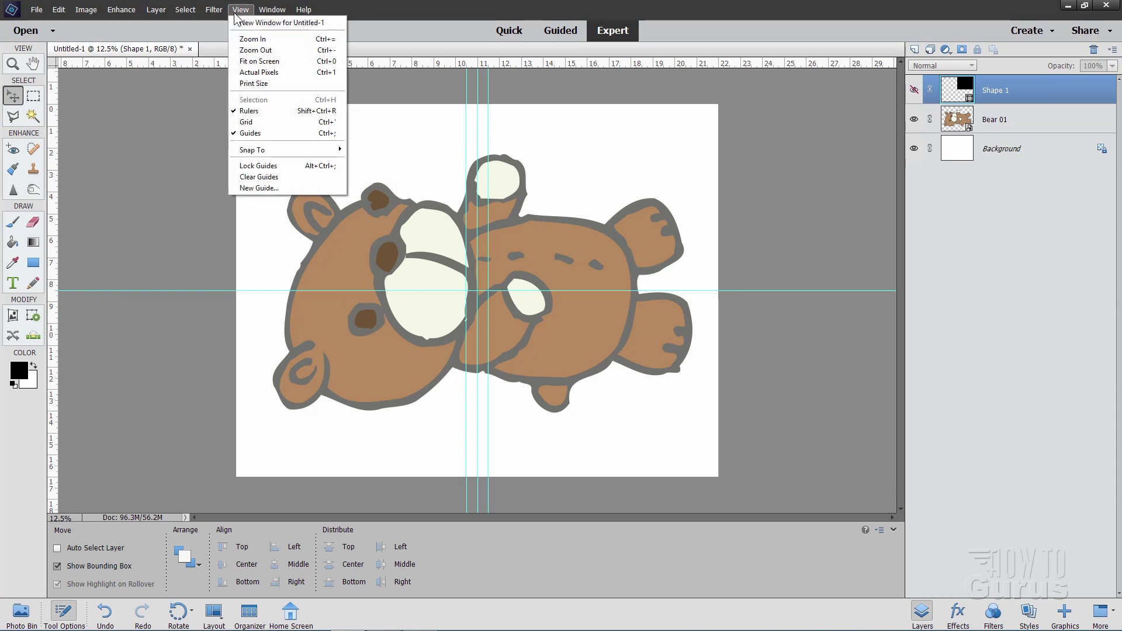
{"action": "left_click", "coordinate": [273, 188]}
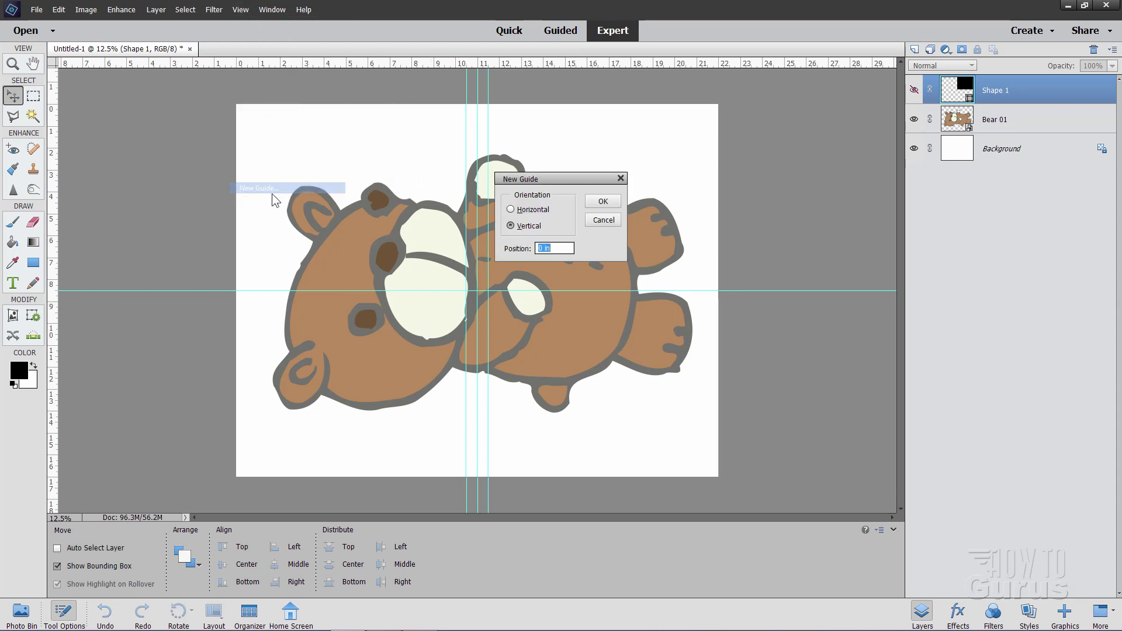
{"action": "key", "text": "alt+h"}
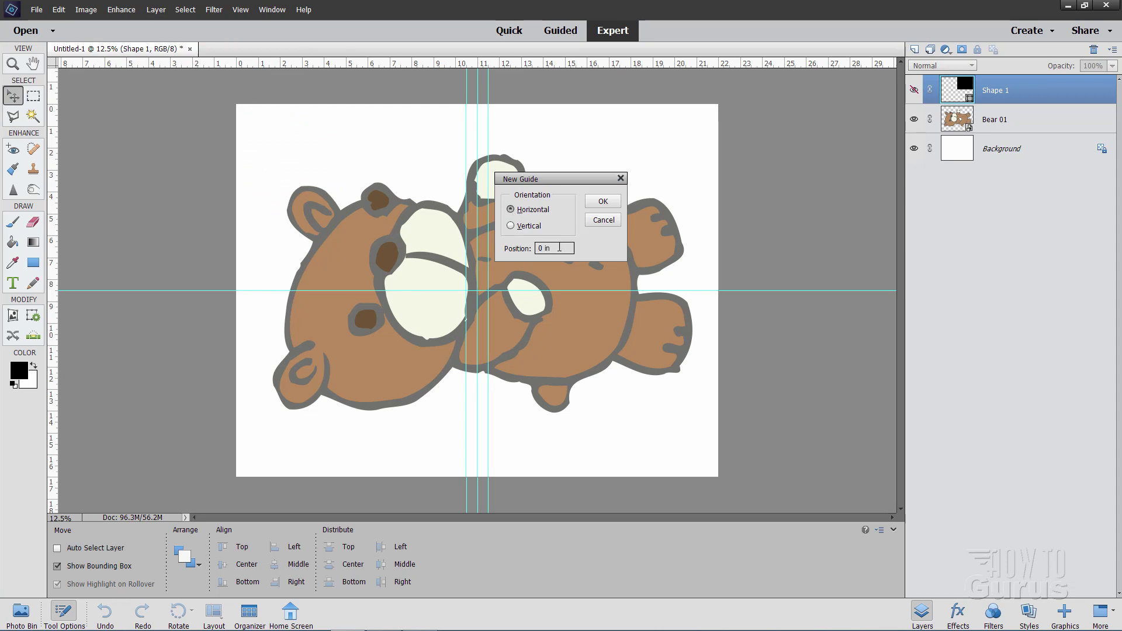
{"action": "key", "text": "Tab"}
{"action": "left_click", "coordinate": [606, 200]}
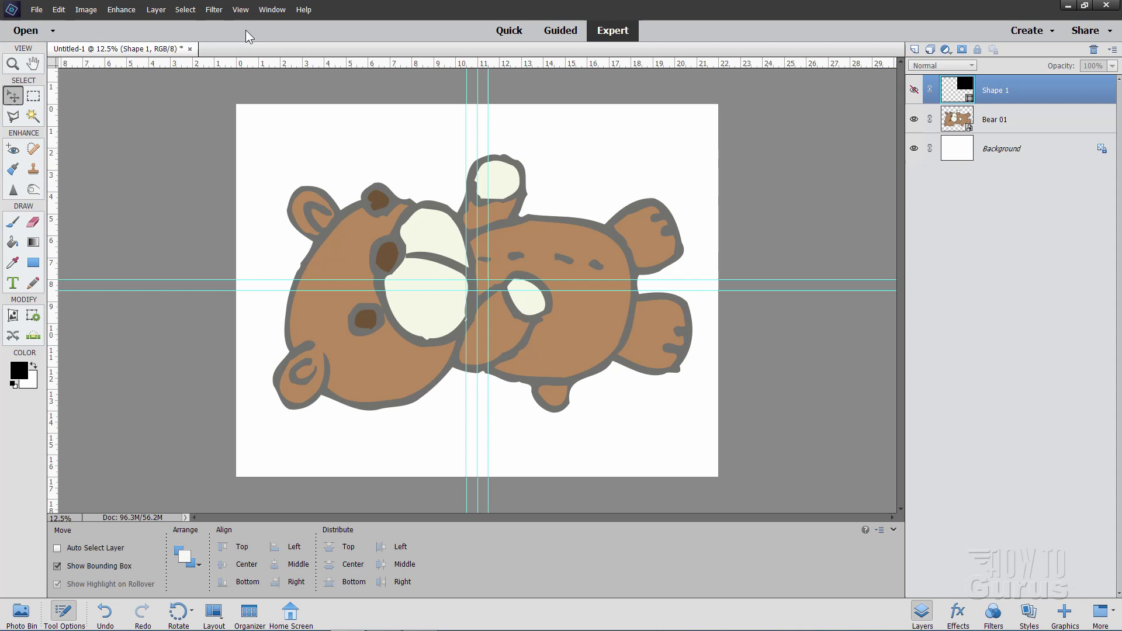
{"action": "left_click", "coordinate": [234, 11]}
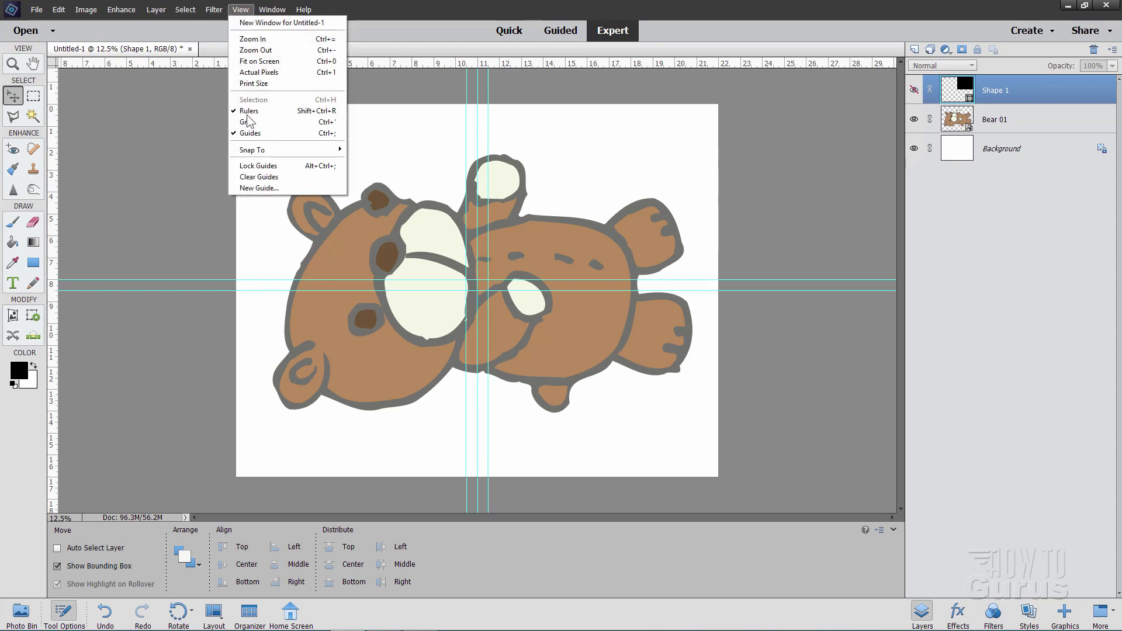
{"action": "left_click", "coordinate": [268, 185]}
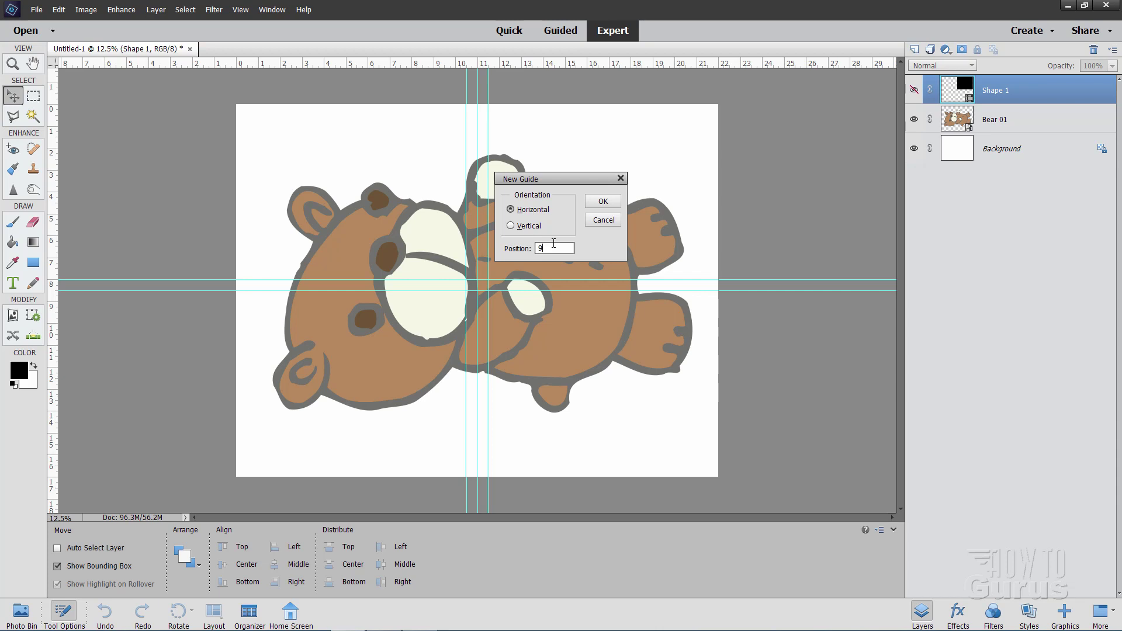
{"action": "left_click", "coordinate": [600, 201]}
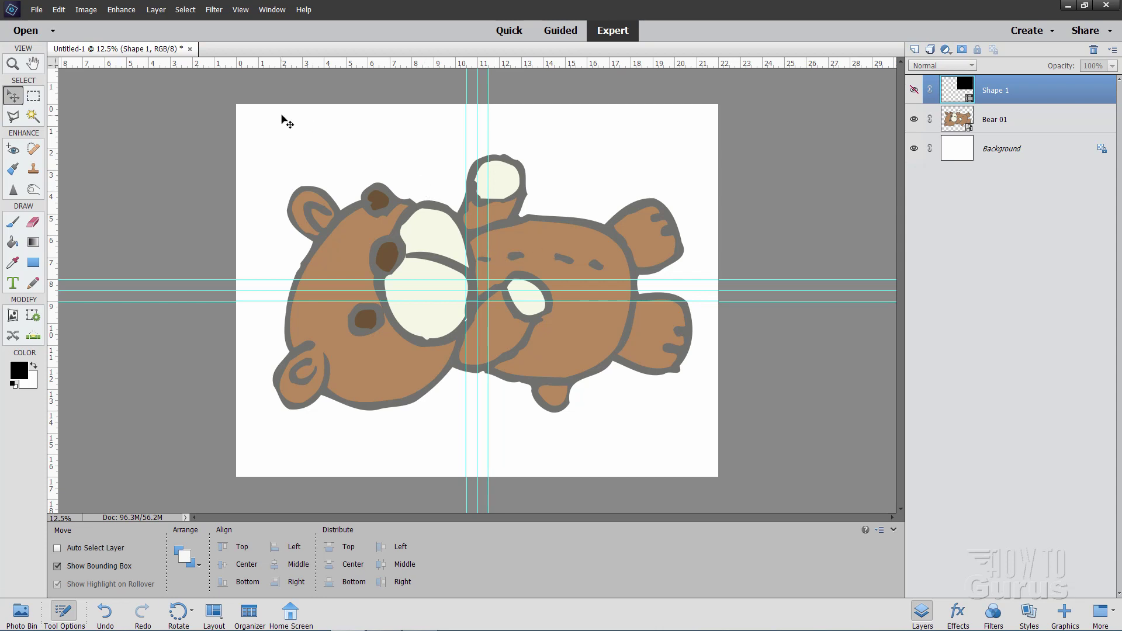
- Create a new blank 11 x 8.5 inch, 300 ppi document from the U.S. Paper preset
{"action": "left_click", "coordinate": [36, 9]}
{"action": "mouse_move", "coordinate": [39, 23]}
{"action": "left_click", "coordinate": [204, 23]}
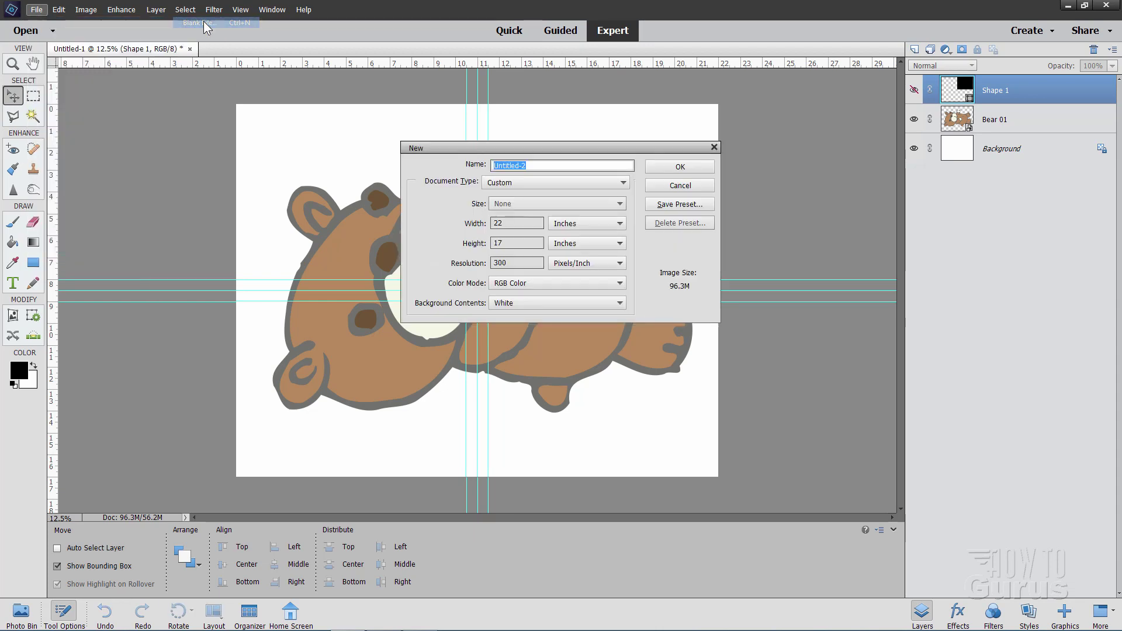
{"action": "left_click", "coordinate": [571, 181]}
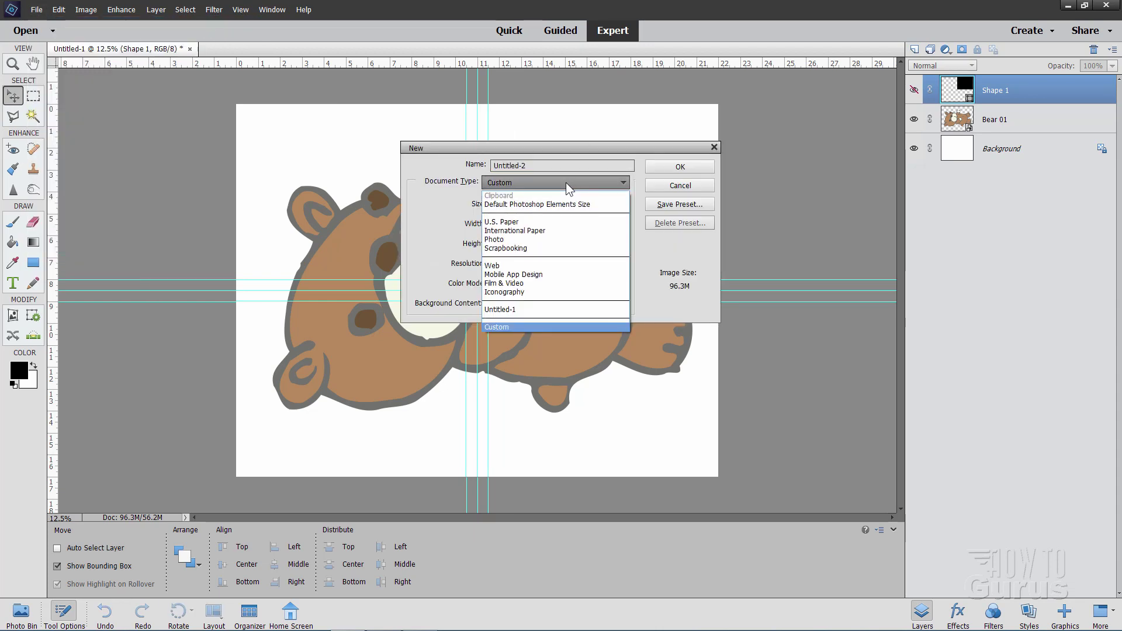
{"action": "left_click", "coordinate": [503, 216]}
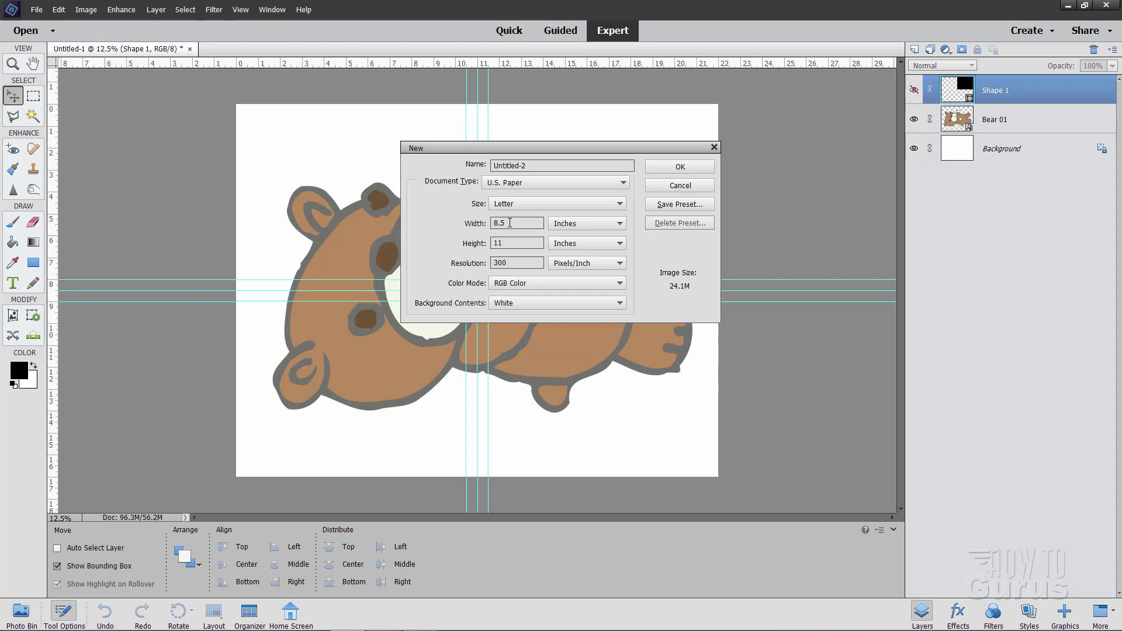
{"action": "left_click", "coordinate": [458, 223]}
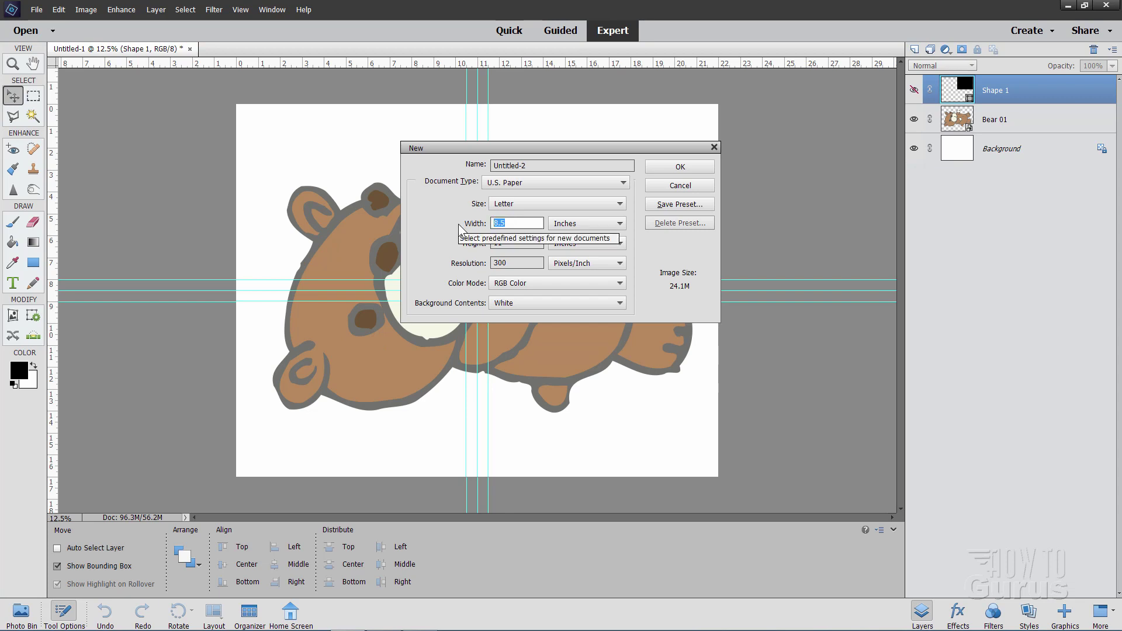
{"action": "type", "text": "11"}
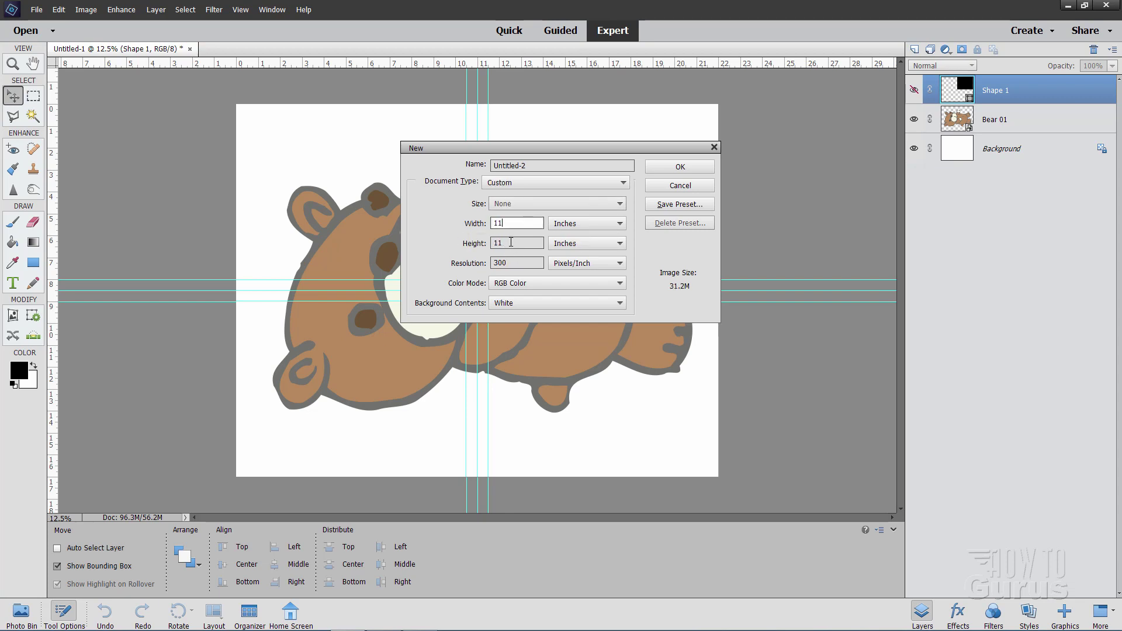
{"action": "key", "text": "Tab"}
{"action": "type", "text": "8"}
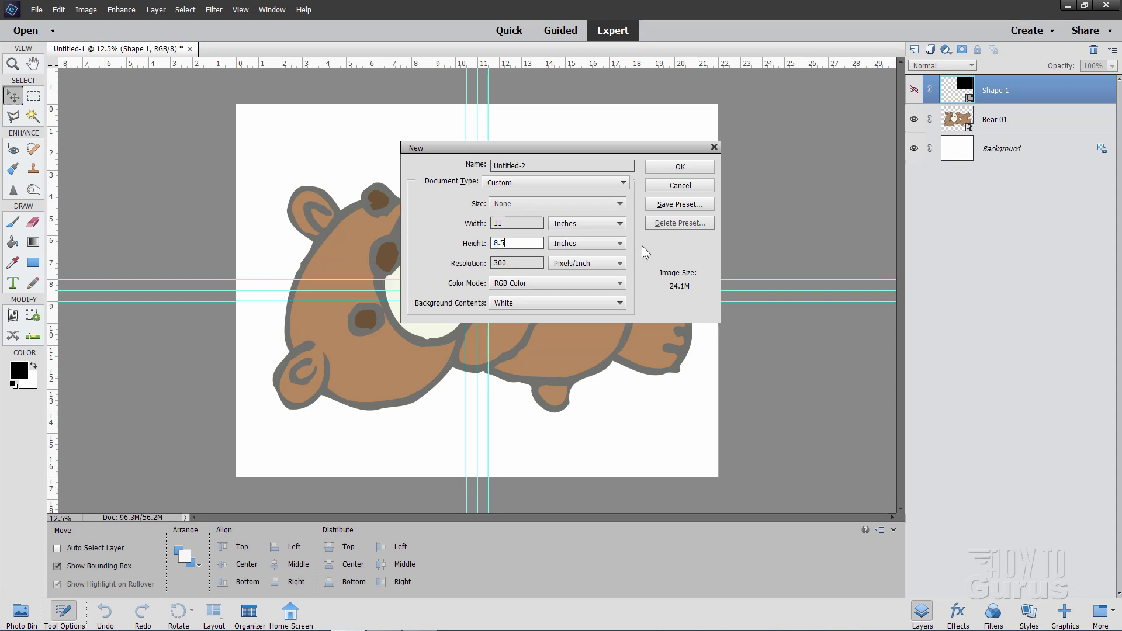
{"action": "left_click", "coordinate": [676, 168]}
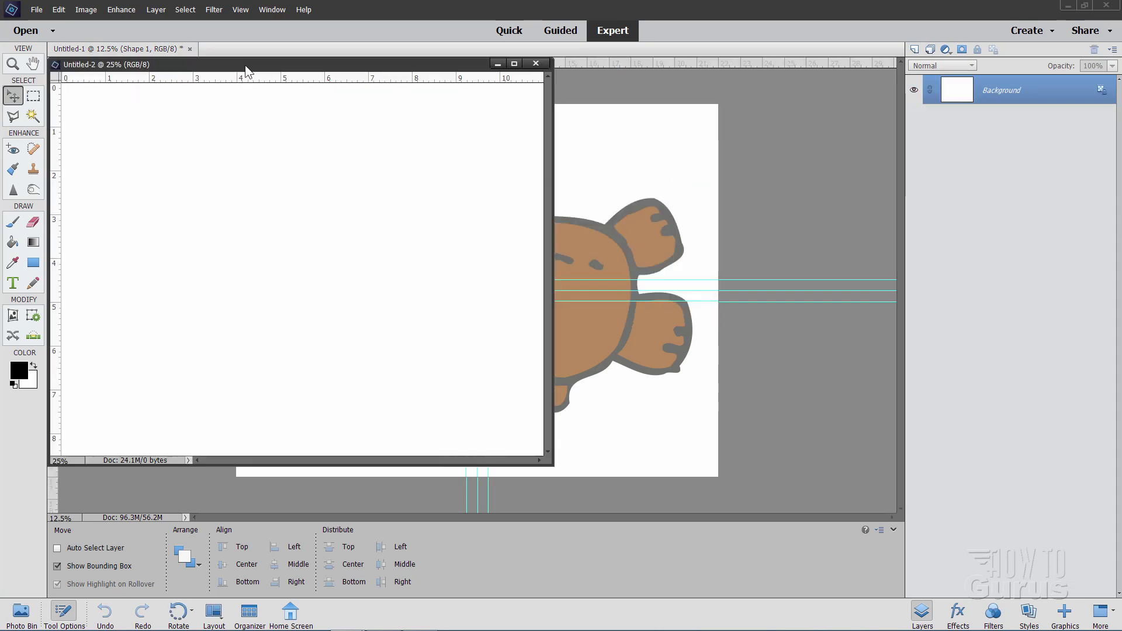
- Dock Untitled-2 as a tab beside the bear document and return to the bear tab
{"action": "left_click_drag", "start_coordinate": [245, 65], "coordinate": [338, 53]}
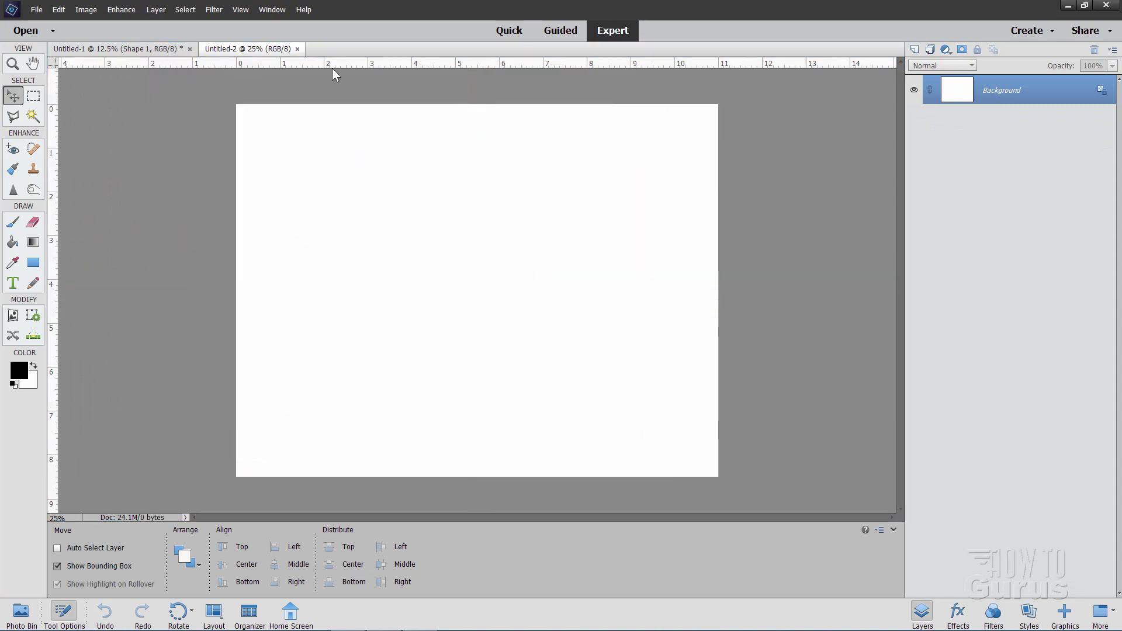
{"action": "left_click", "coordinate": [137, 51]}
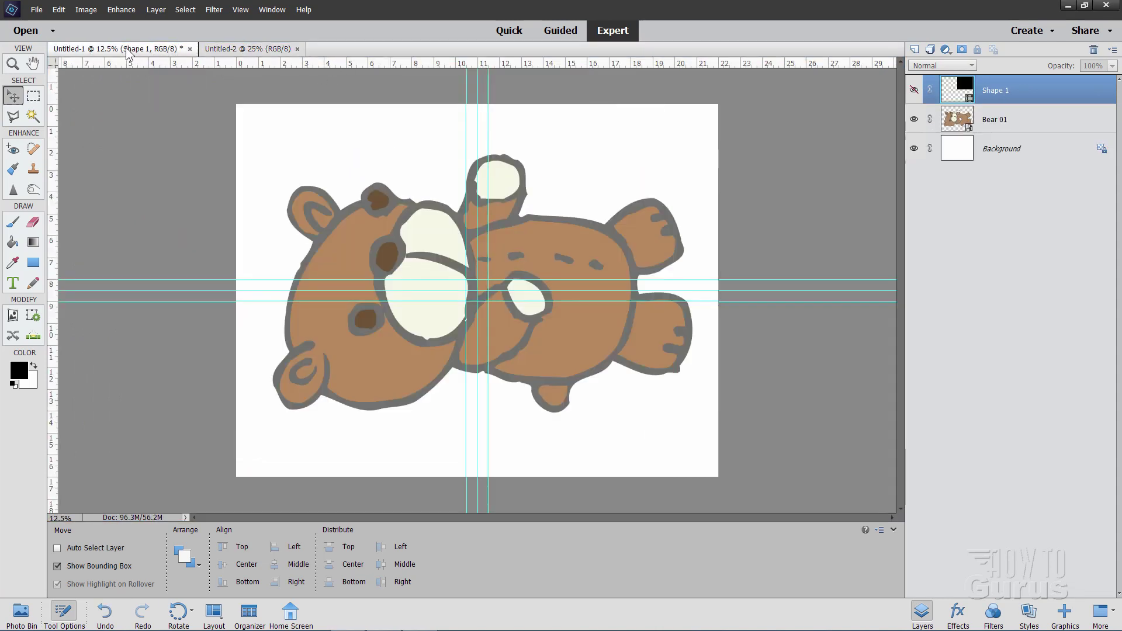
{"action": "left_click", "coordinate": [233, 52]}
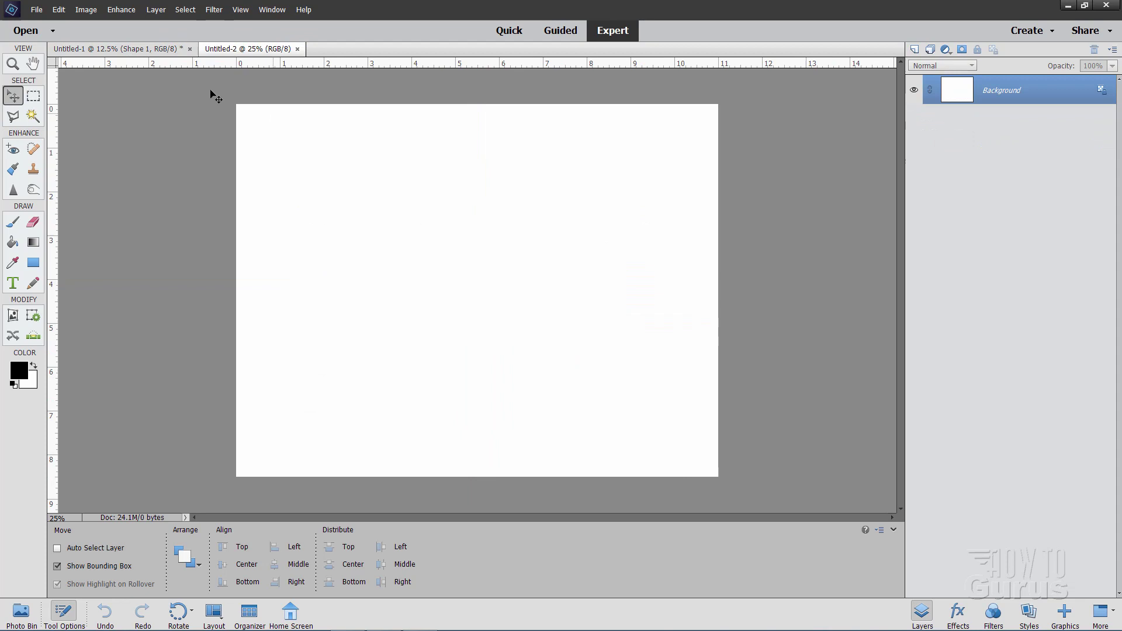
{"action": "left_click", "coordinate": [154, 50]}
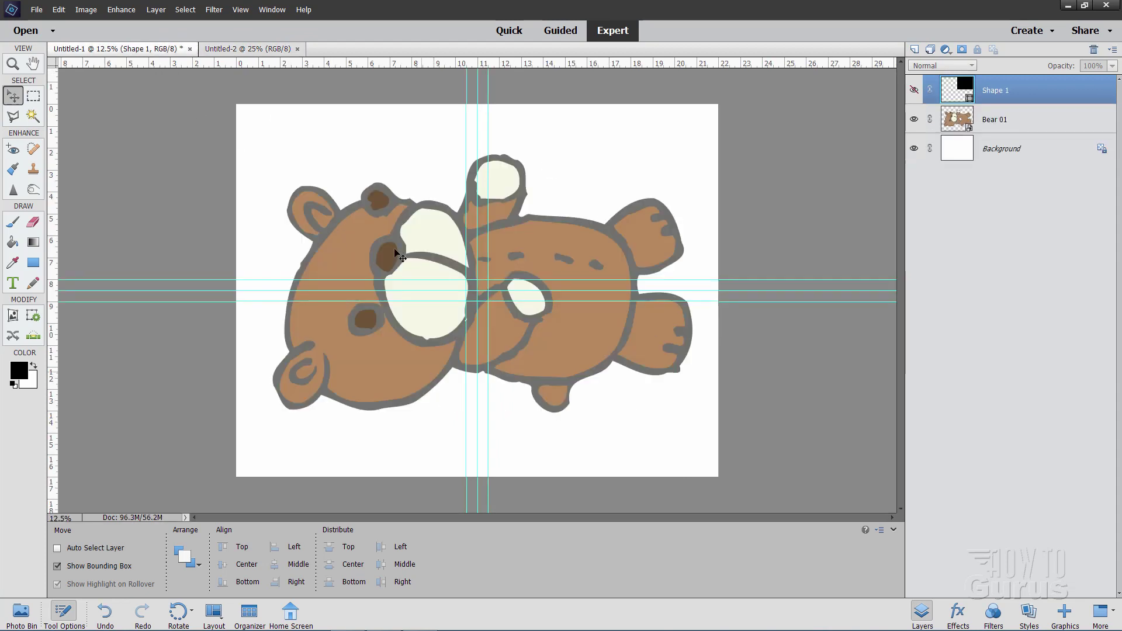
{"action": "left_click", "coordinate": [269, 51]}
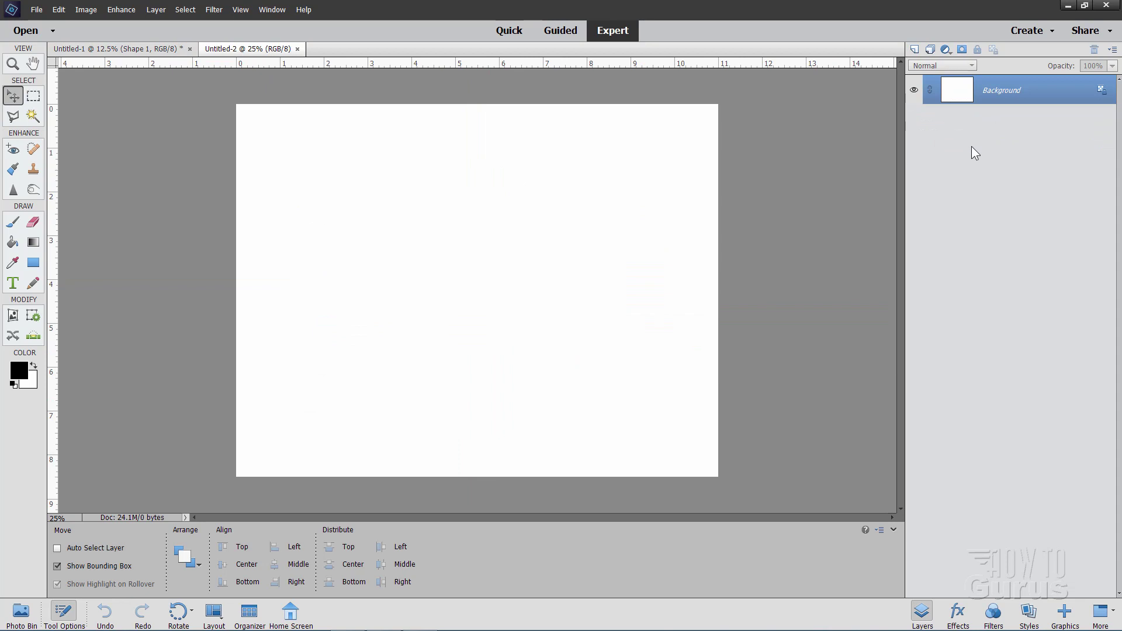
{"action": "left_click", "coordinate": [154, 52]}
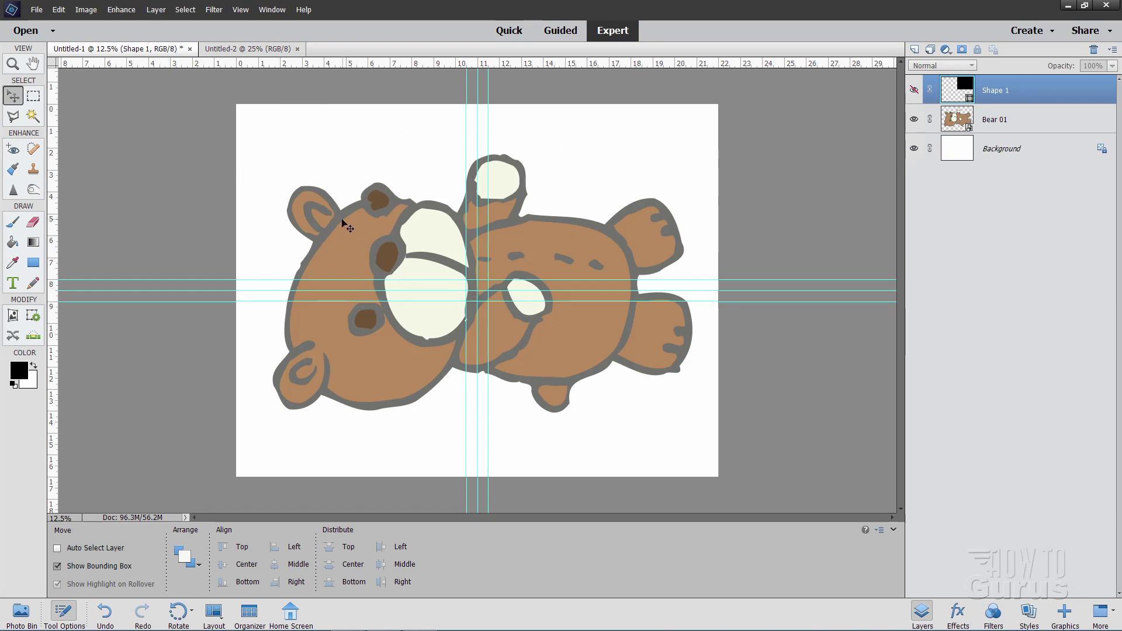
- With the Rectangular Marquee and Snap to Guides, select from the top-left corner to the 11.5 in/9 in guide crossing
{"action": "left_click", "coordinate": [37, 103]}
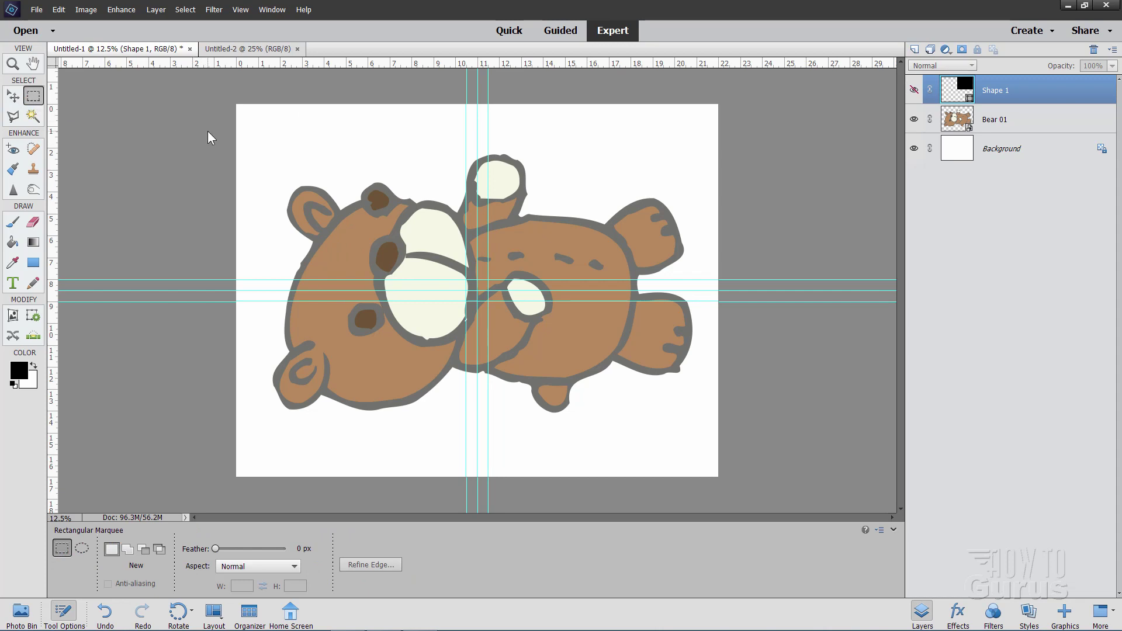
{"action": "left_click", "coordinate": [240, 9]}
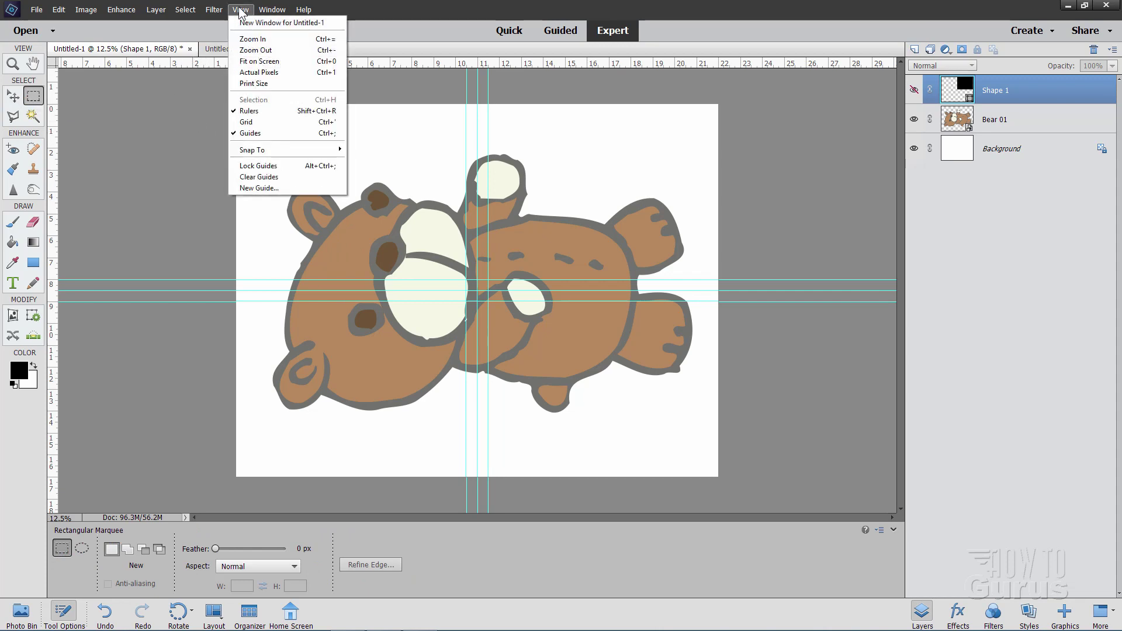
{"action": "mouse_move", "coordinate": [287, 149]}
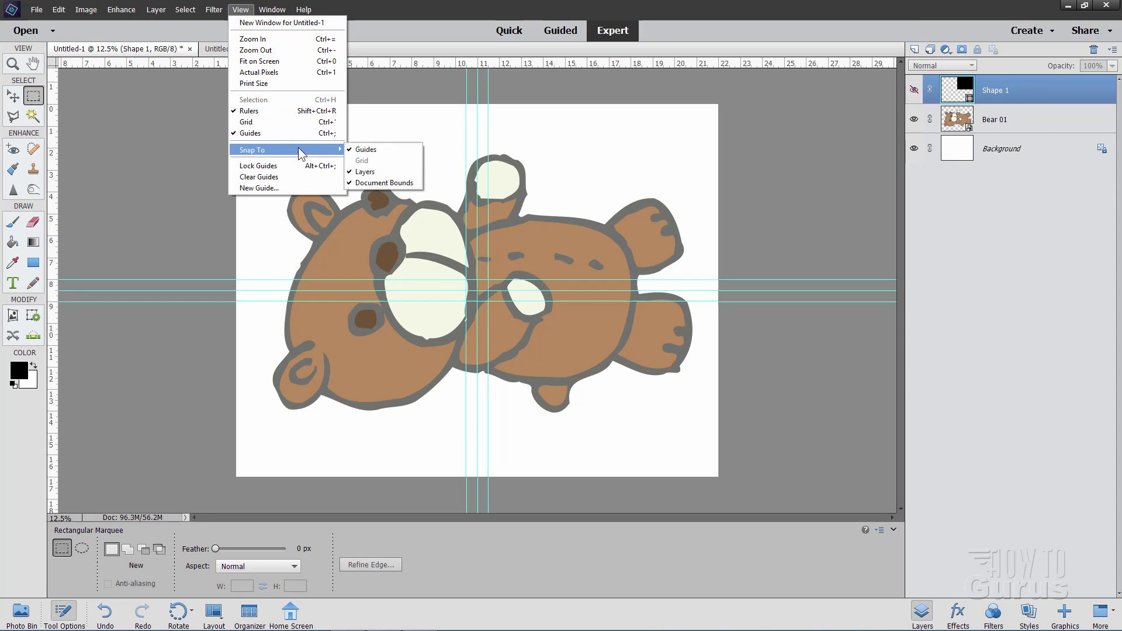
{"action": "left_click", "coordinate": [362, 150]}
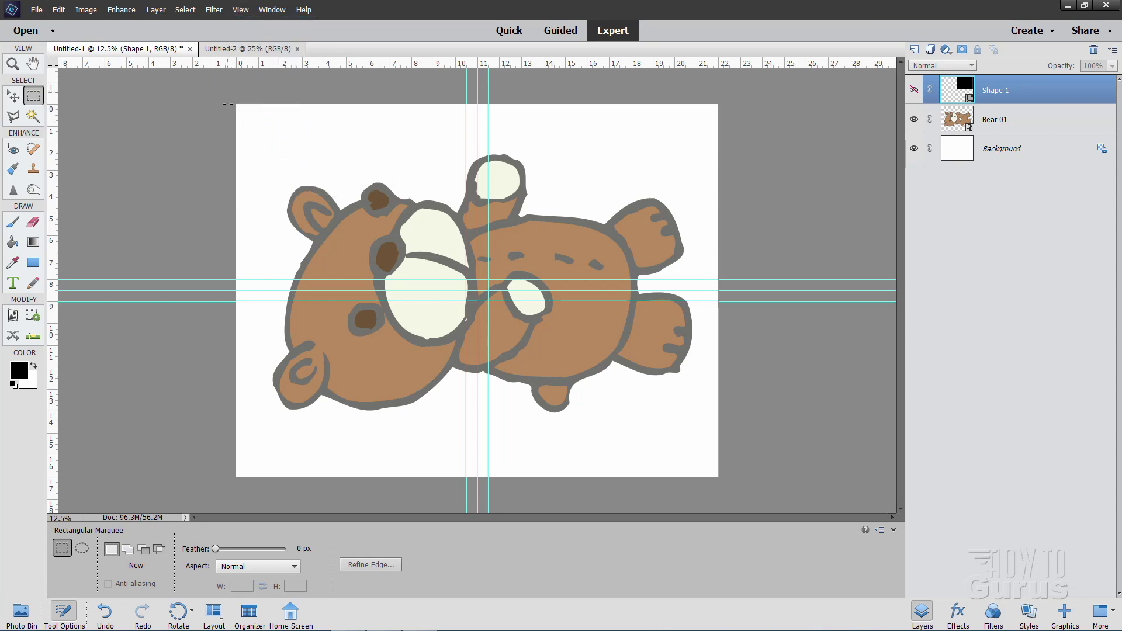
{"action": "left_click_drag", "start_coordinate": [231, 96], "coordinate": [459, 278]}
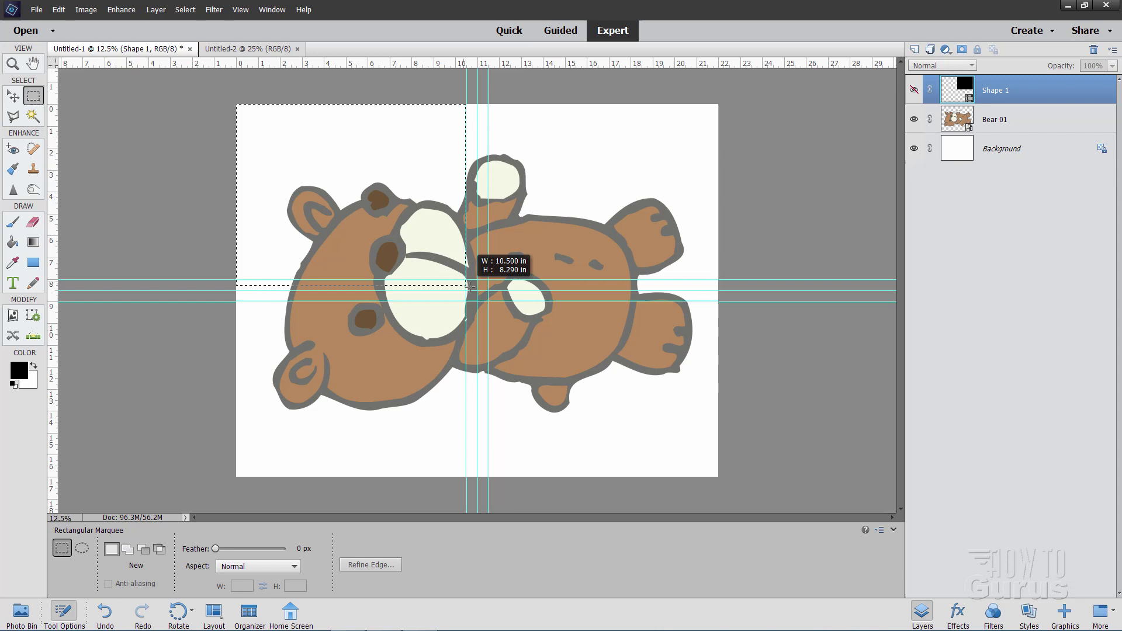
{"action": "left_click_drag", "start_coordinate": [470, 286], "coordinate": [487, 302]}
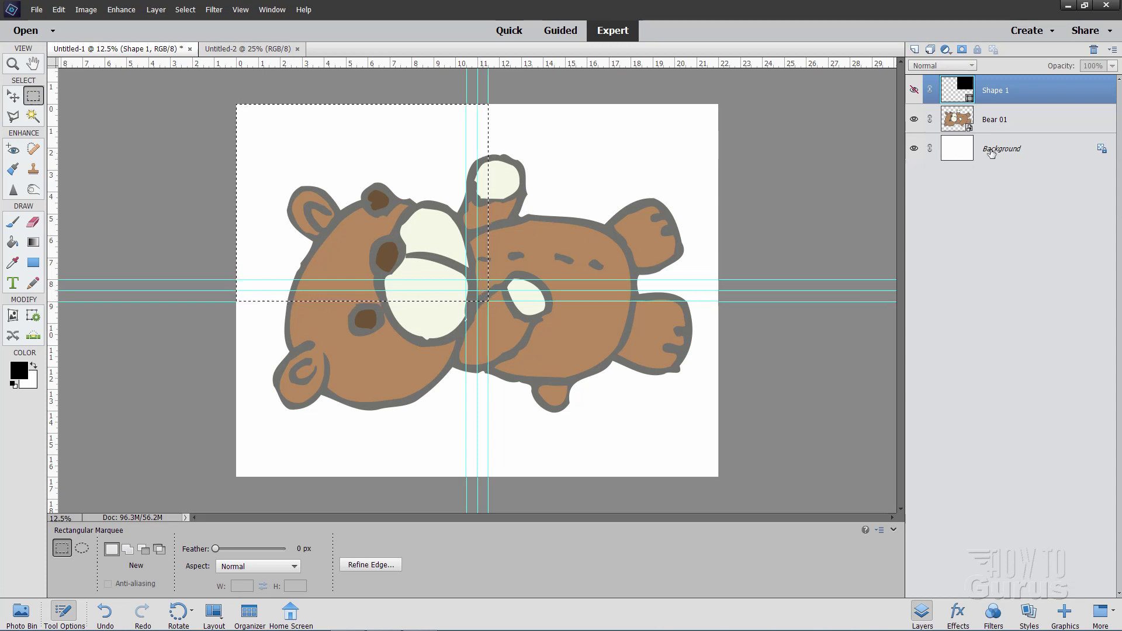
- Copy the tile from Bear 01, paste it into Untitled-2 as Layer 1, and move it to the bottom-right corner
{"action": "left_click", "coordinate": [923, 124]}
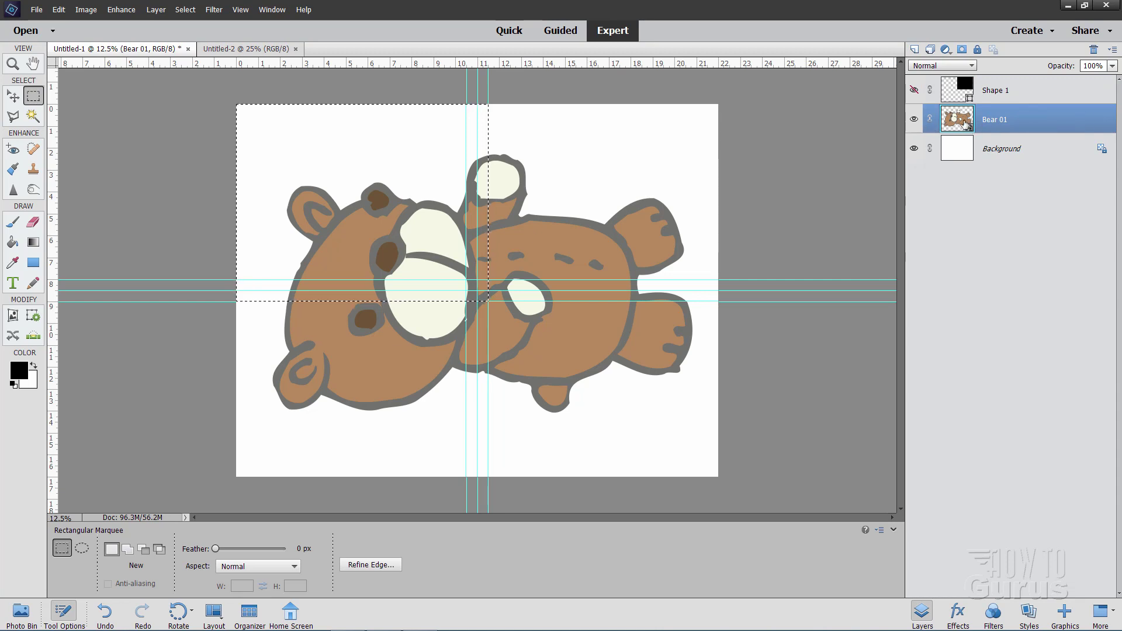
{"action": "left_click", "coordinate": [58, 10]}
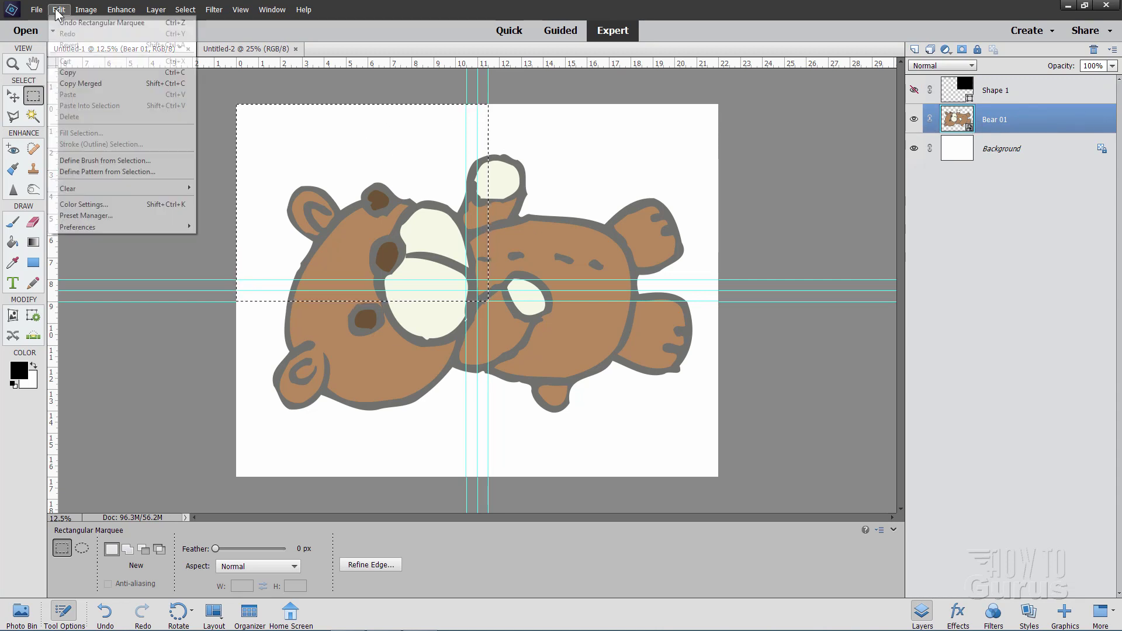
{"action": "left_click", "coordinate": [70, 78]}
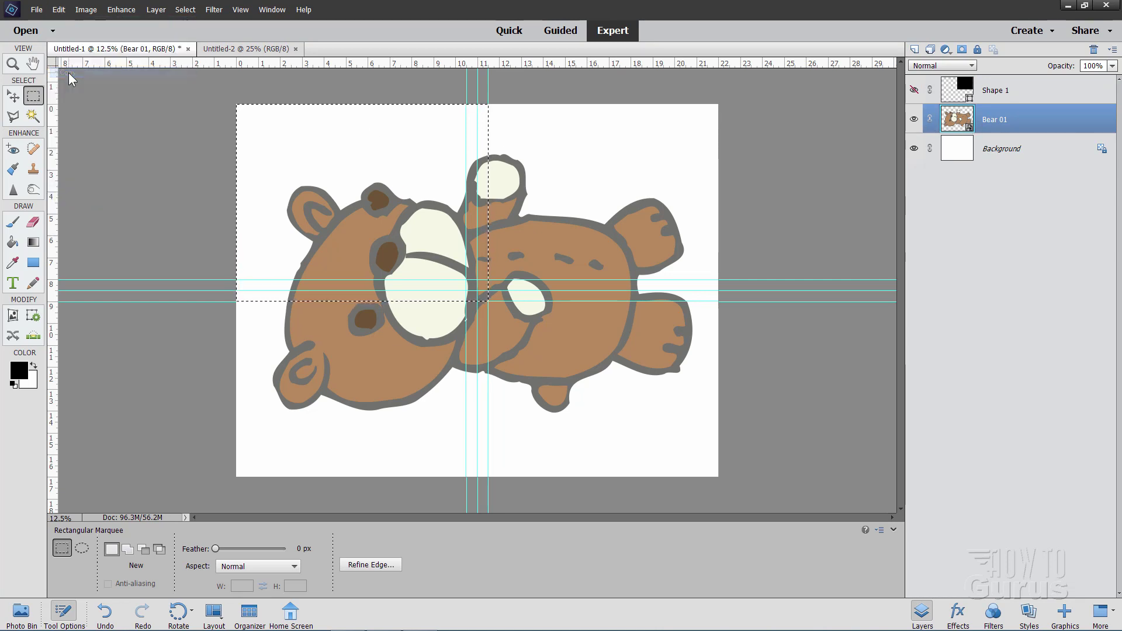
{"action": "left_click", "coordinate": [248, 49]}
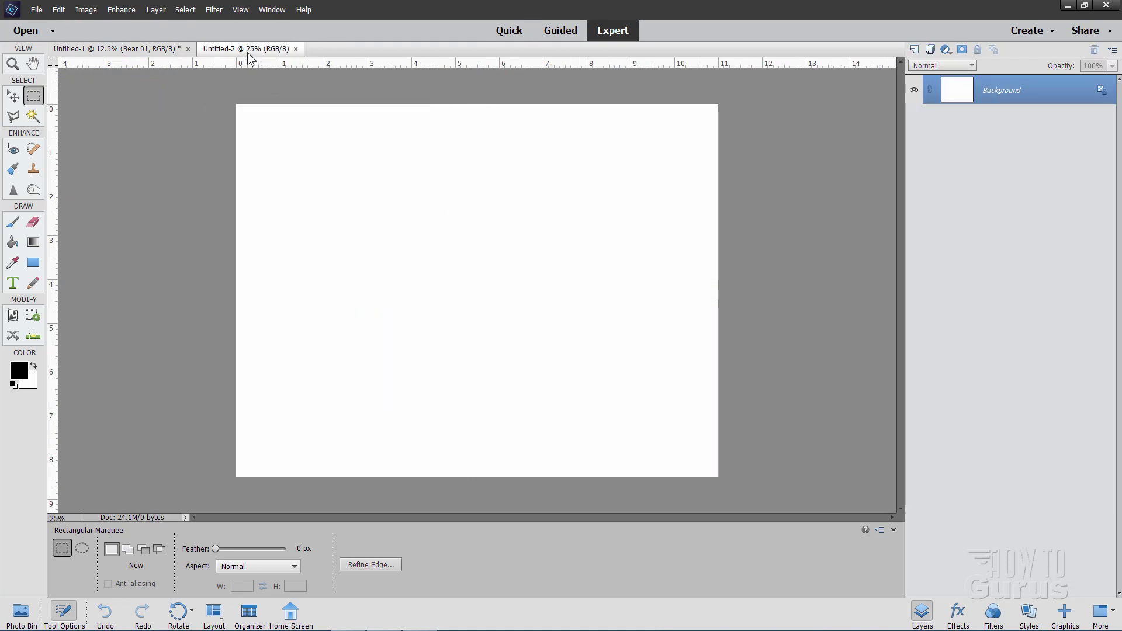
{"action": "left_click", "coordinate": [59, 10]}
{"action": "left_click", "coordinate": [80, 93]}
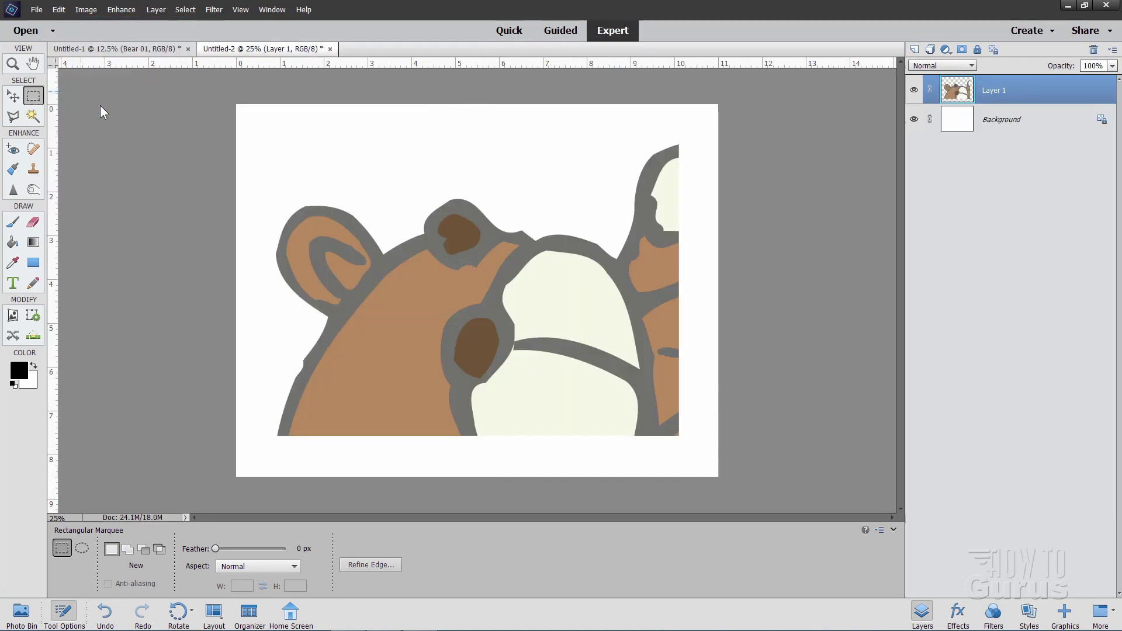
{"action": "left_click", "coordinate": [17, 99]}
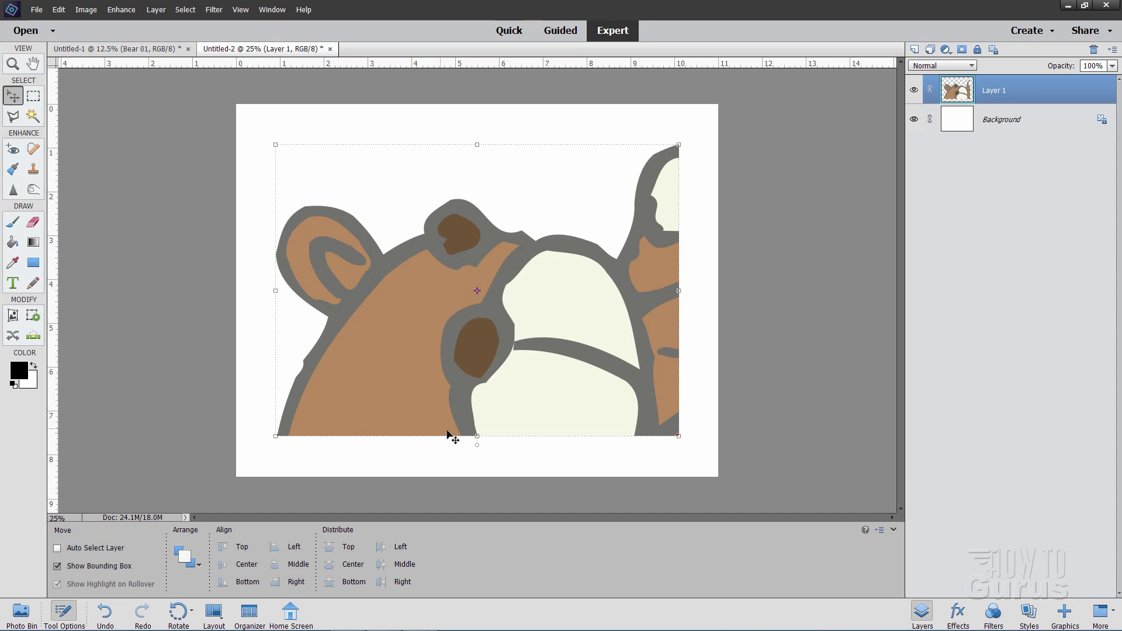
{"action": "left_click_drag", "start_coordinate": [576, 409], "coordinate": [612, 443]}
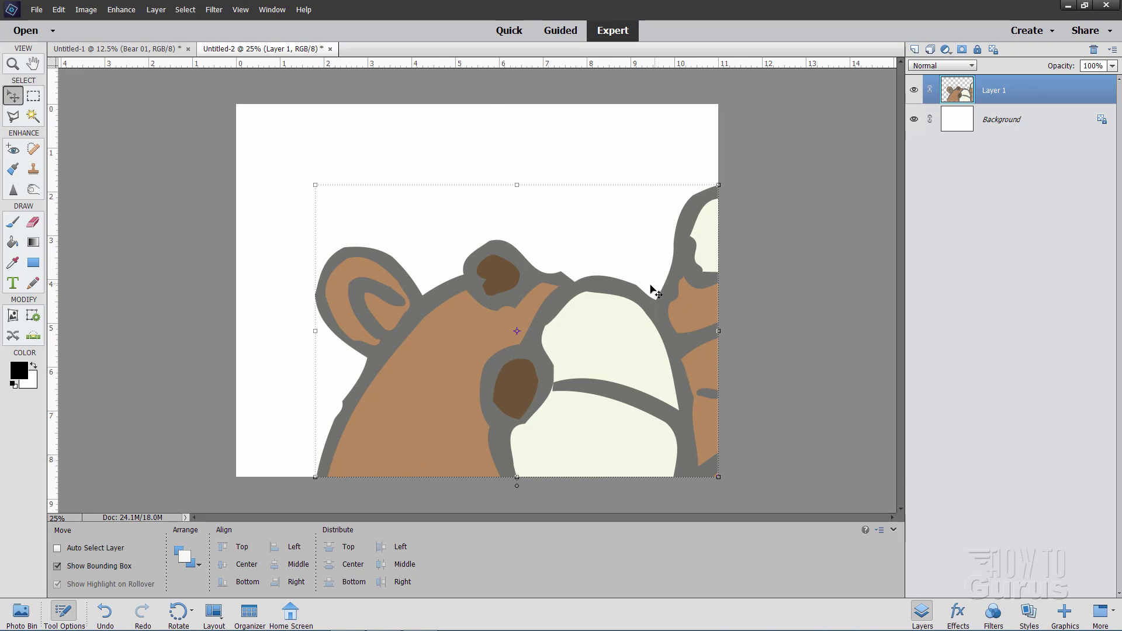
- Add Layer 2, hide Layer 1, then select and copy the bear's top-right tile in the bear document
{"action": "left_click", "coordinate": [915, 51]}
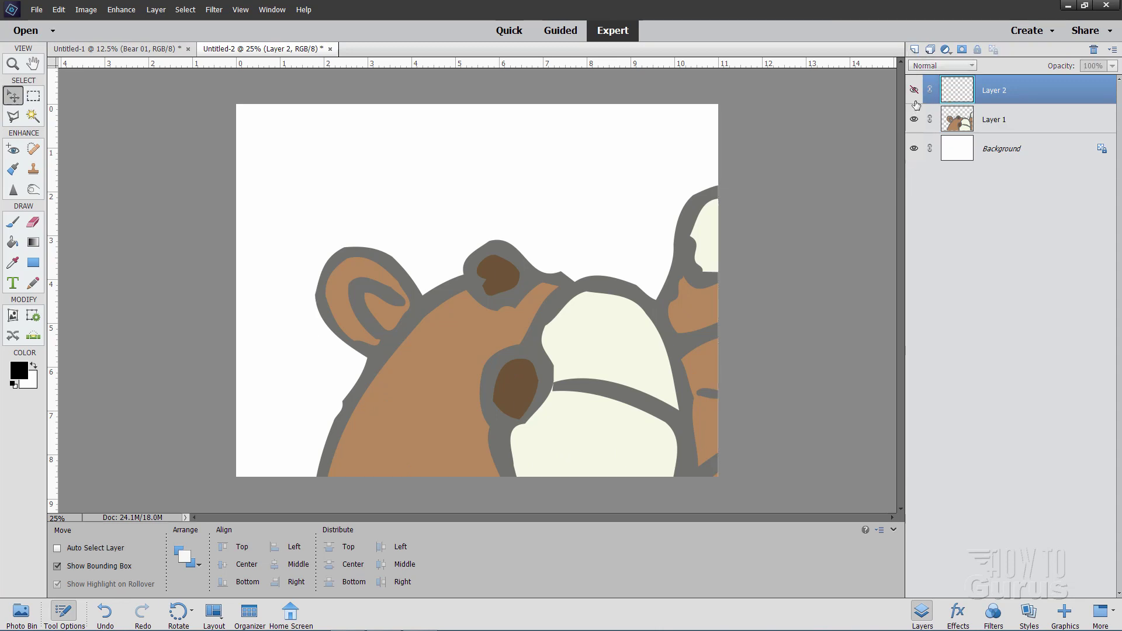
{"action": "left_click", "coordinate": [914, 120]}
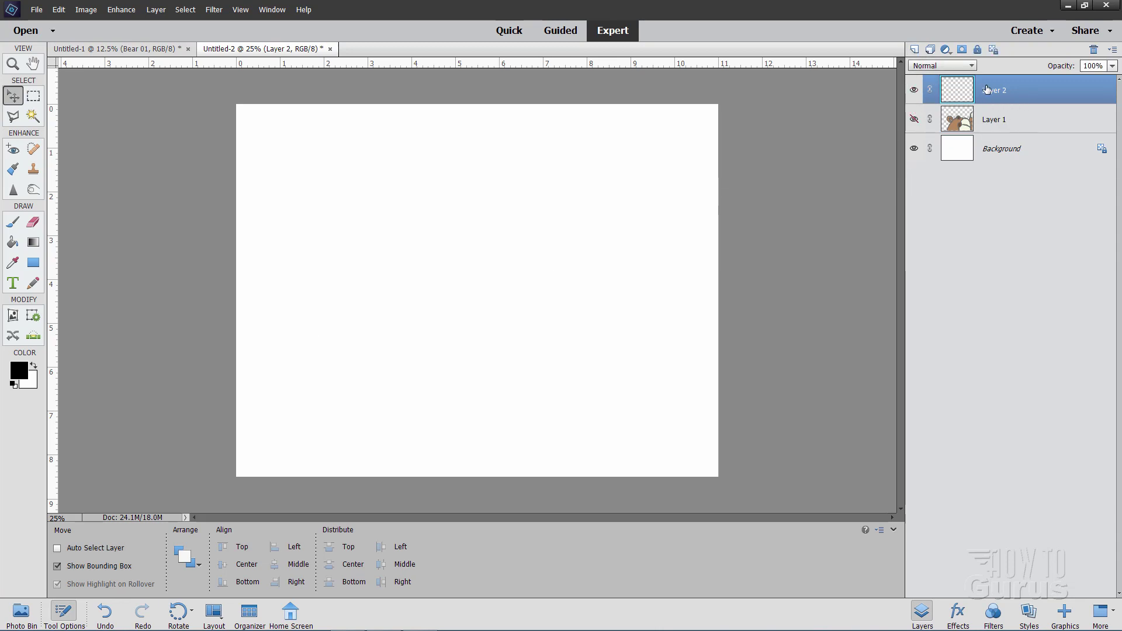
{"action": "left_click", "coordinate": [146, 49]}
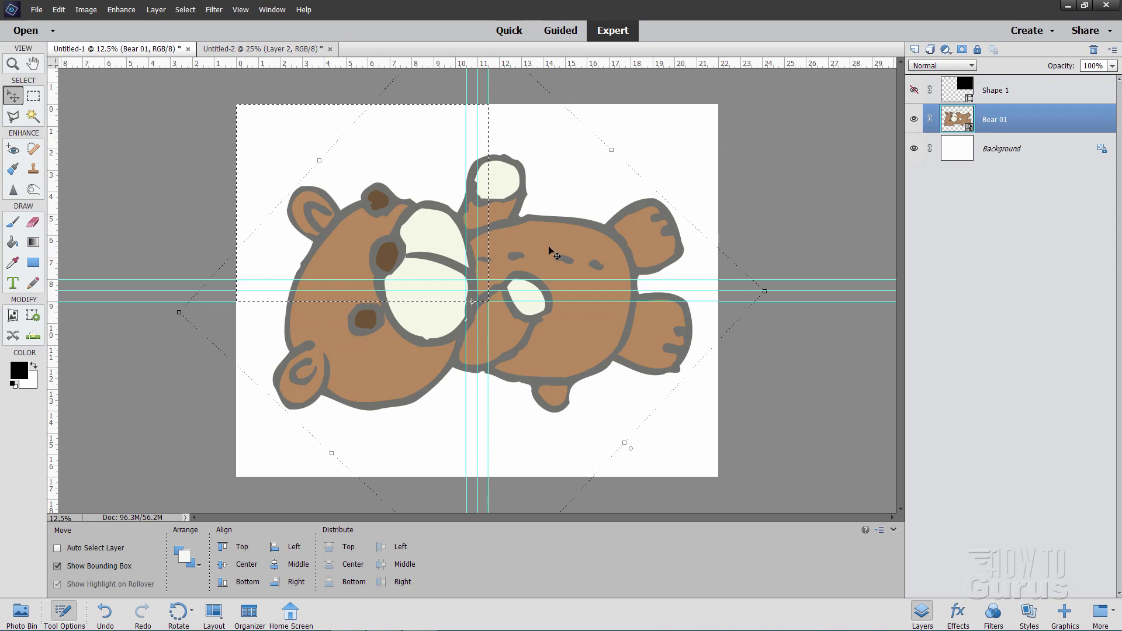
{"action": "left_click", "coordinate": [34, 97]}
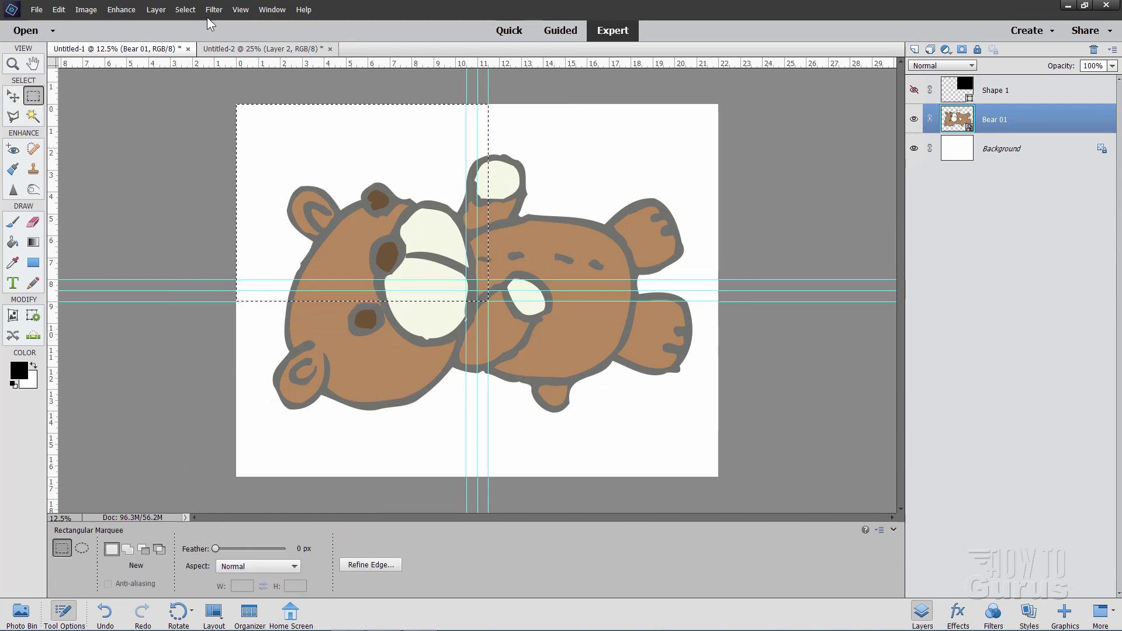
{"action": "left_click", "coordinate": [185, 9]}
{"action": "left_click", "coordinate": [199, 36]}
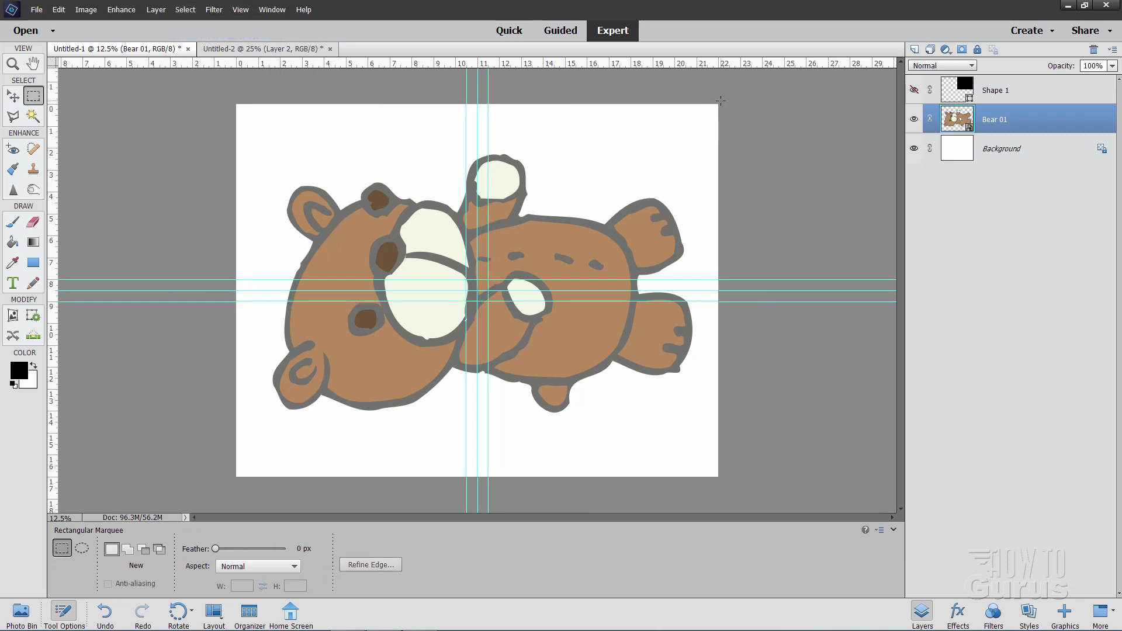
{"action": "left_click_drag", "start_coordinate": [716, 106], "coordinate": [466, 302]}
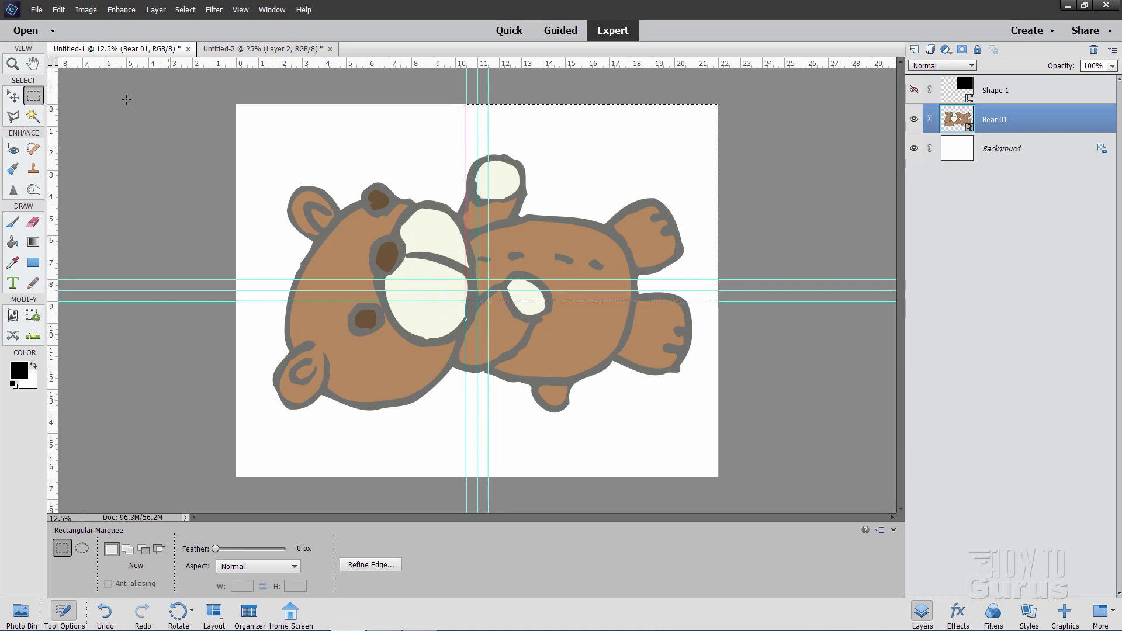
{"action": "left_click", "coordinate": [59, 10]}
{"action": "left_click", "coordinate": [67, 74]}
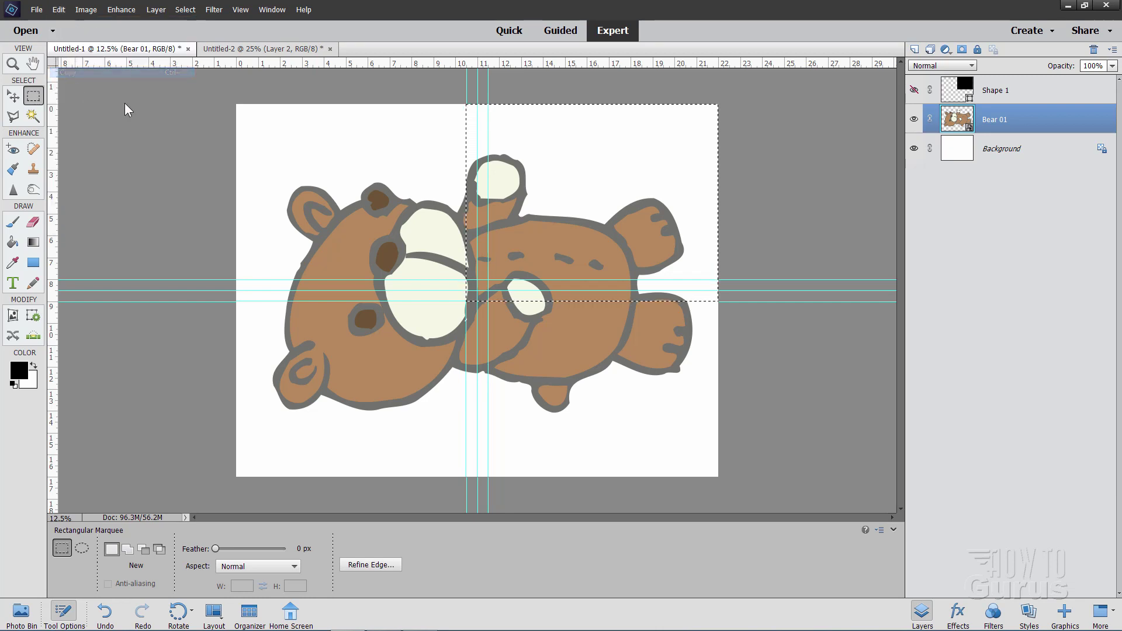
- Paste the top-right tile onto Layer 2 in Untitled-2 and move it to the lower-left edge
{"action": "left_click", "coordinate": [263, 49]}
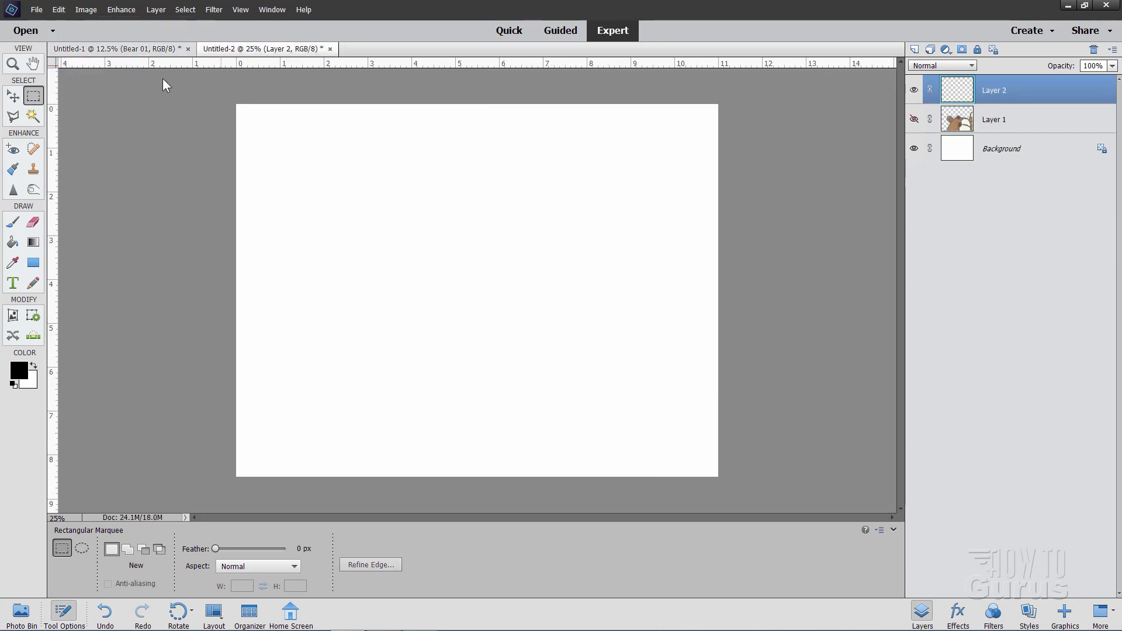
{"action": "left_click", "coordinate": [58, 10]}
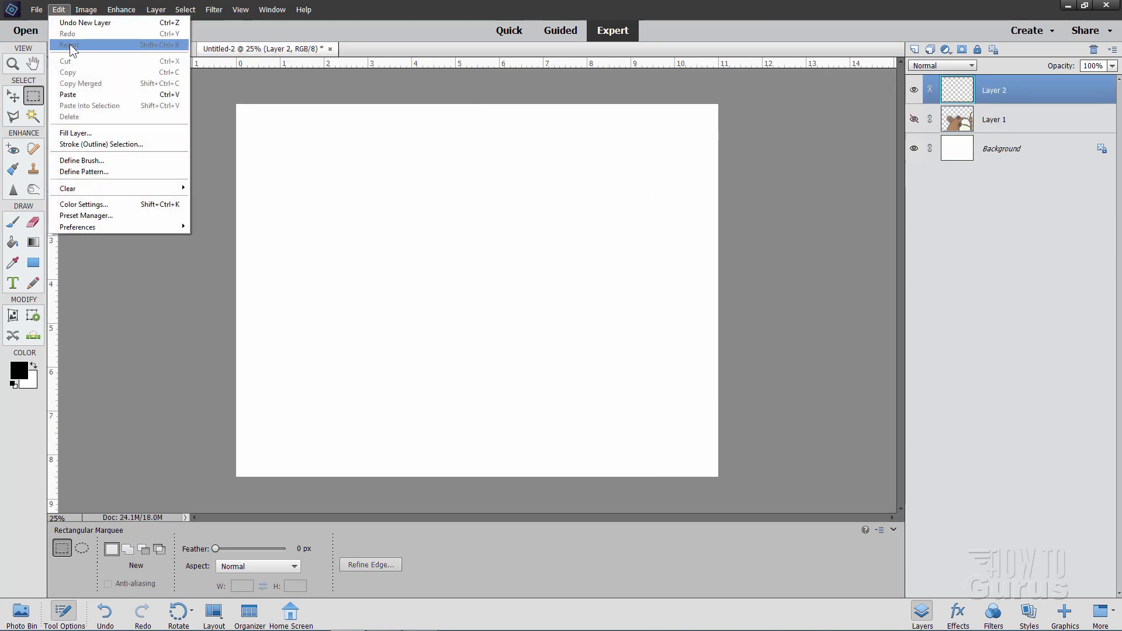
{"action": "left_click", "coordinate": [68, 94]}
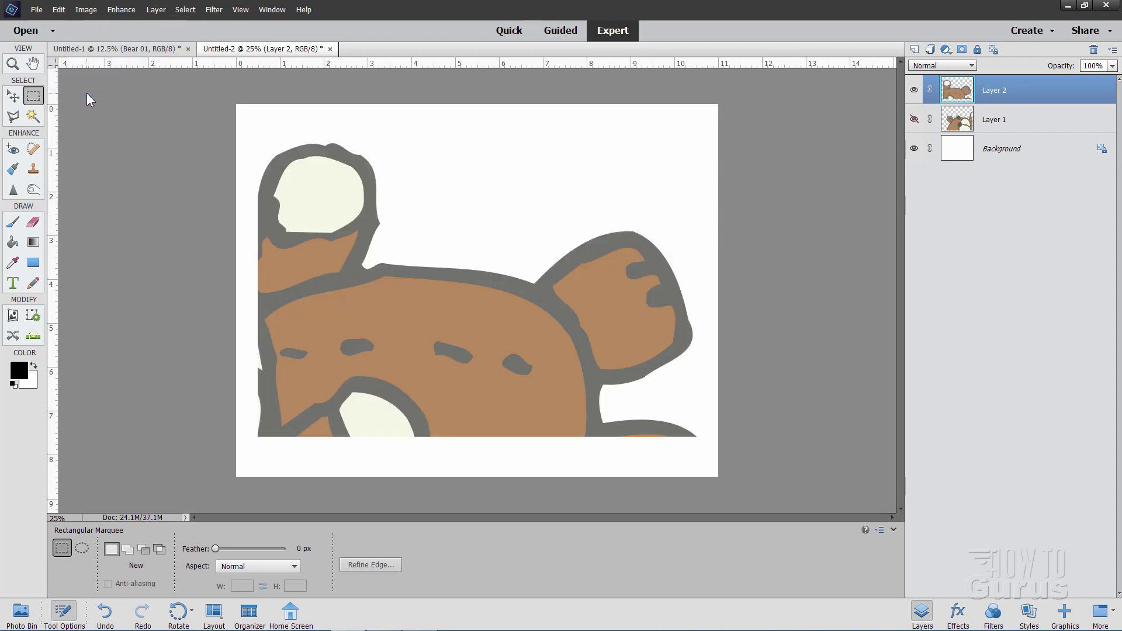
{"action": "left_click", "coordinate": [13, 96]}
{"action": "left_click_drag", "start_coordinate": [405, 365], "coordinate": [381, 400]}
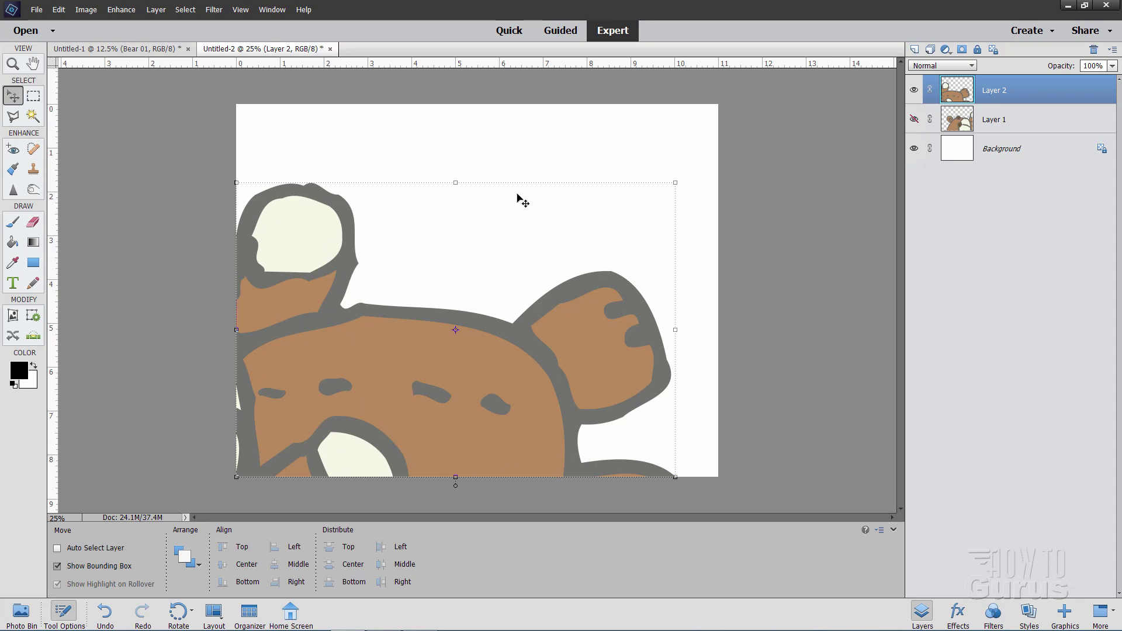
- Hide Layer 2, add Layer 3, then select and copy the bear's lower-left quarter along the guides
{"action": "left_click", "coordinate": [914, 90]}
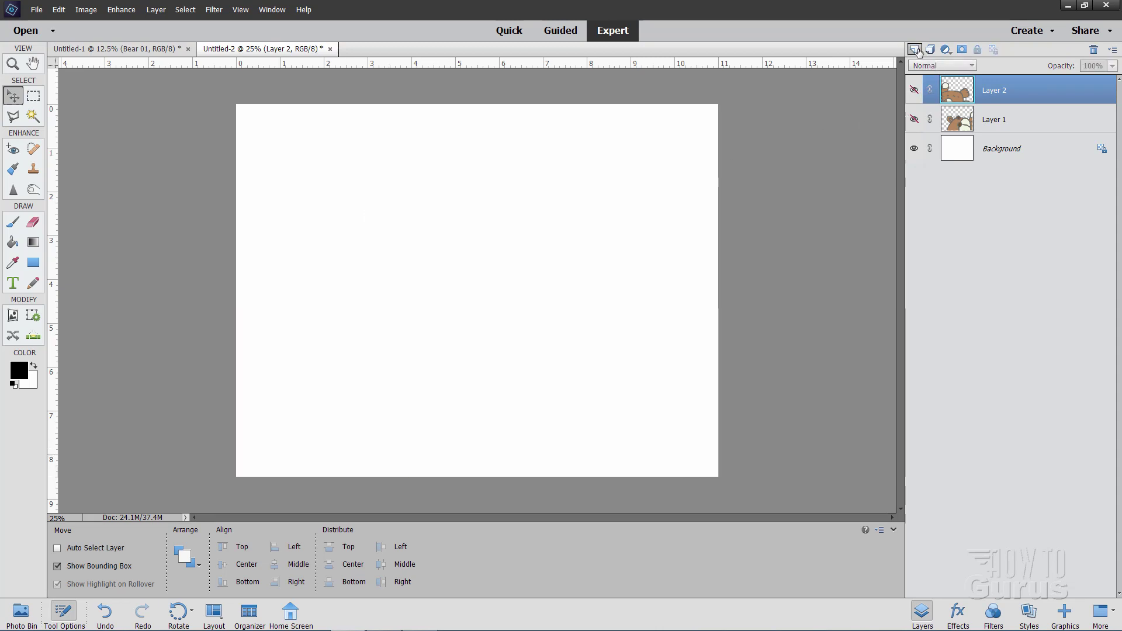
{"action": "left_click", "coordinate": [915, 49]}
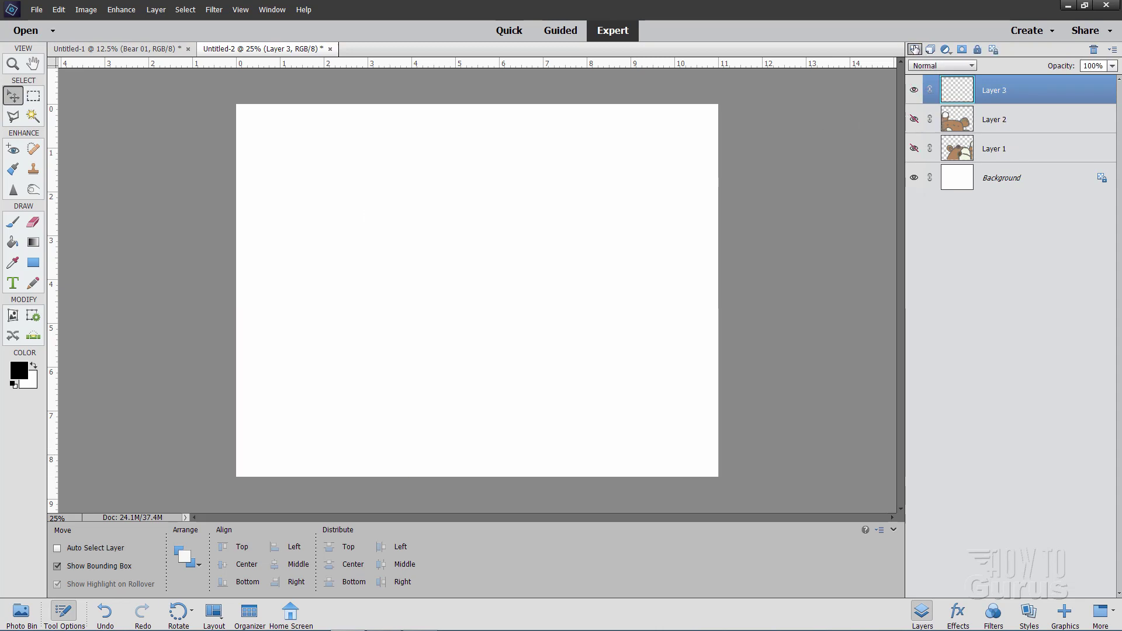
{"action": "left_click", "coordinate": [148, 50]}
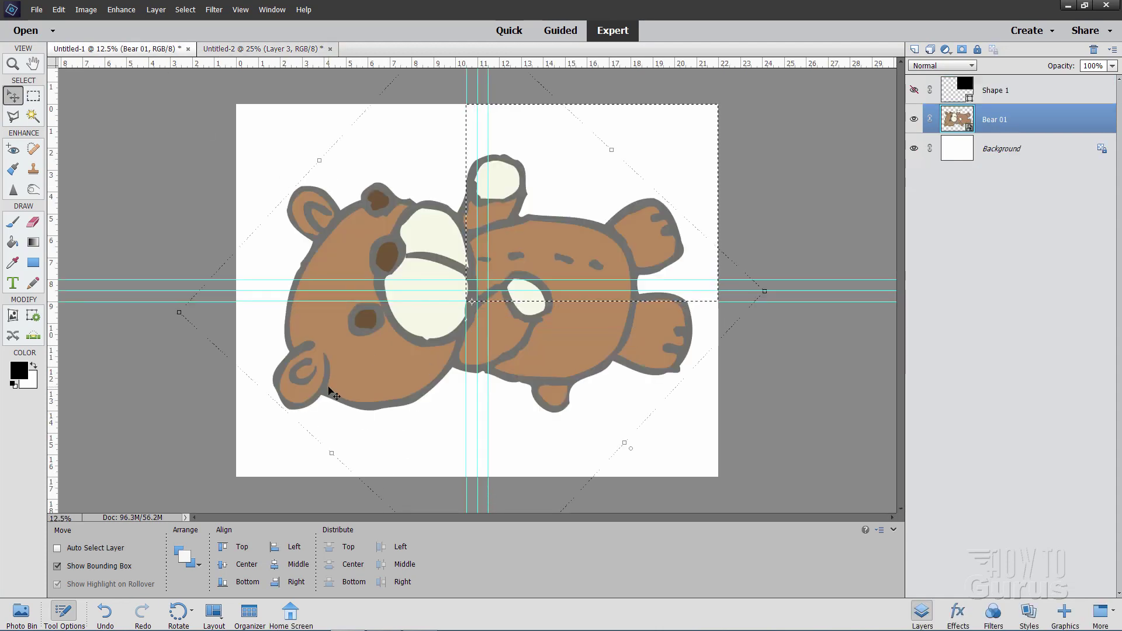
{"action": "left_click", "coordinate": [185, 10]}
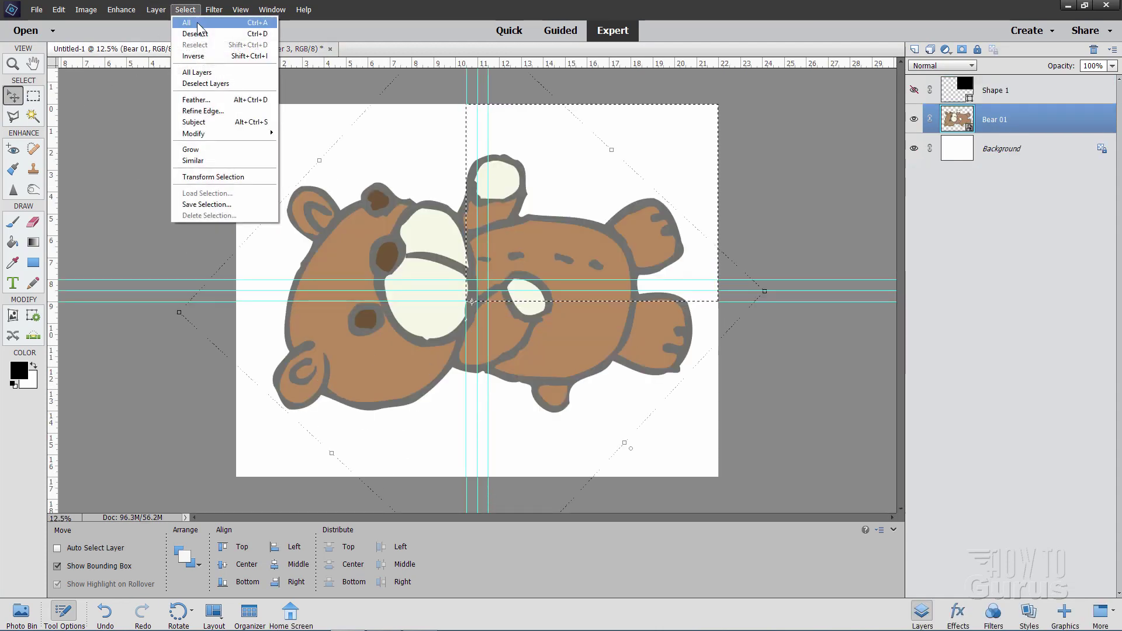
{"action": "left_click", "coordinate": [198, 33]}
{"action": "left_click", "coordinate": [34, 95]}
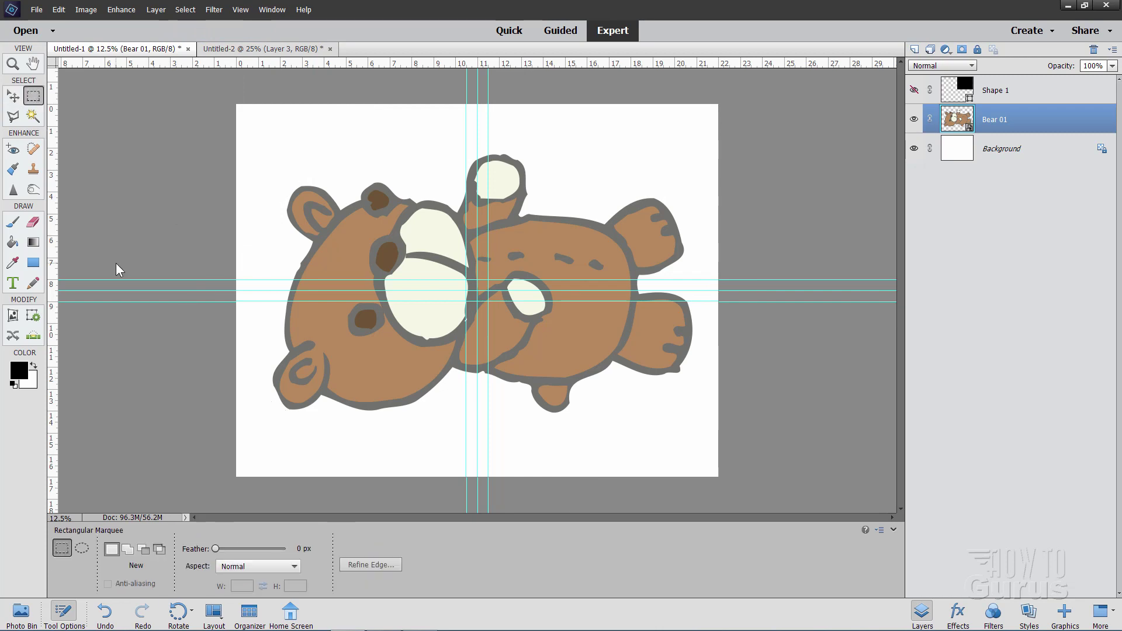
{"action": "left_click_drag", "start_coordinate": [226, 481], "coordinate": [488, 279]}
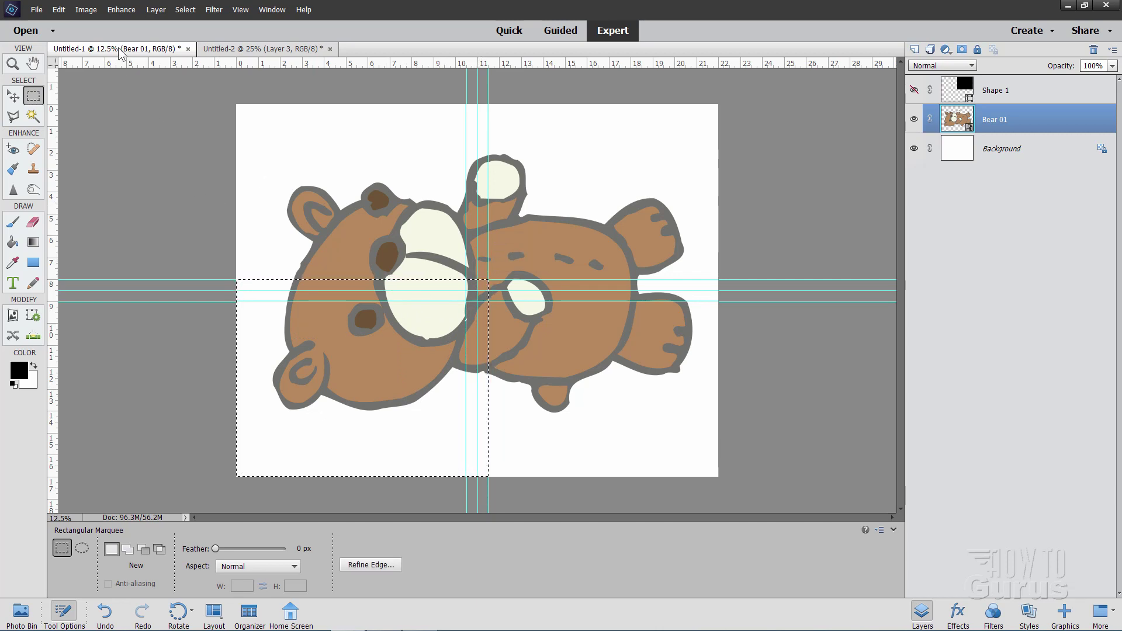
{"action": "left_click", "coordinate": [59, 9]}
{"action": "left_click", "coordinate": [70, 72]}
- Paste the lower-left quarter onto Layer 3 in Untitled-2 and move it up to the top edge
{"action": "left_click", "coordinate": [263, 49]}
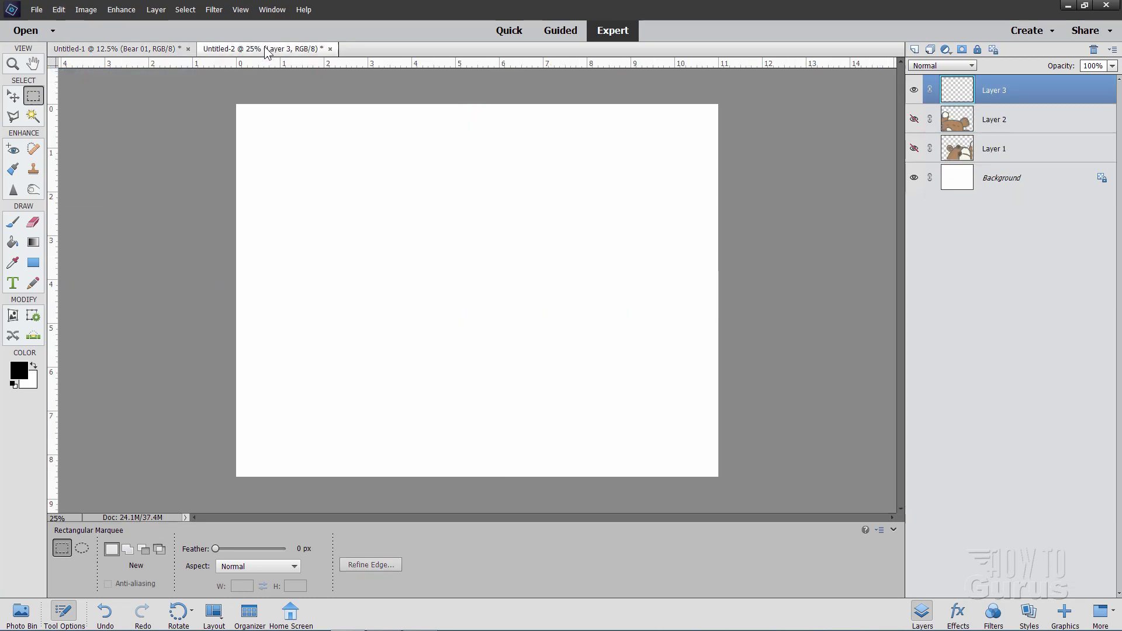
{"action": "left_click", "coordinate": [58, 10]}
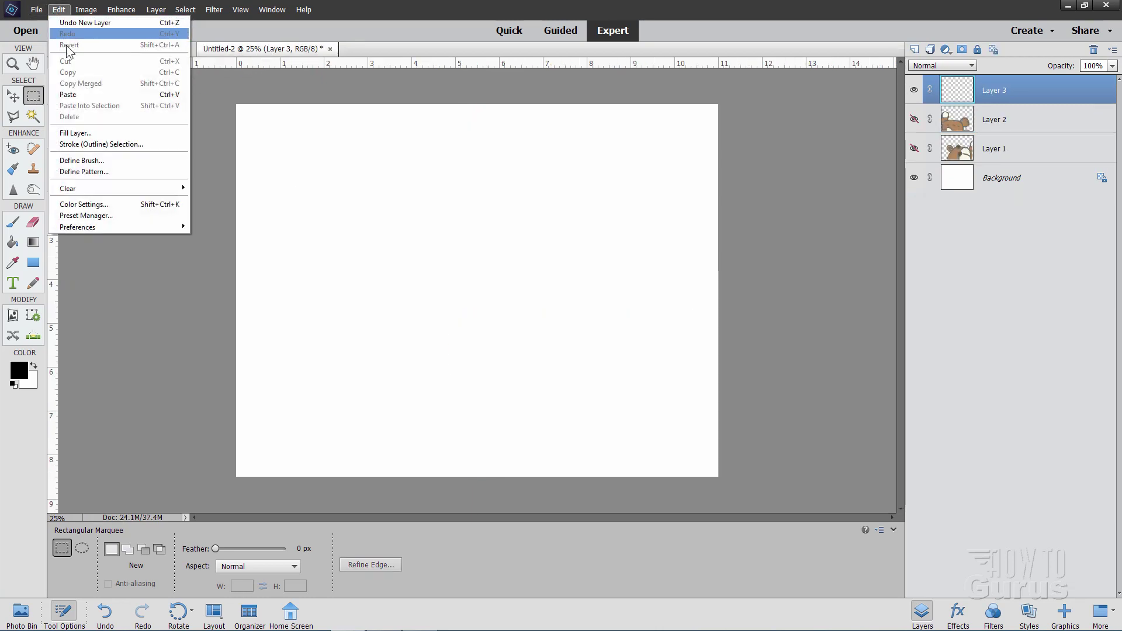
{"action": "left_click", "coordinate": [79, 94]}
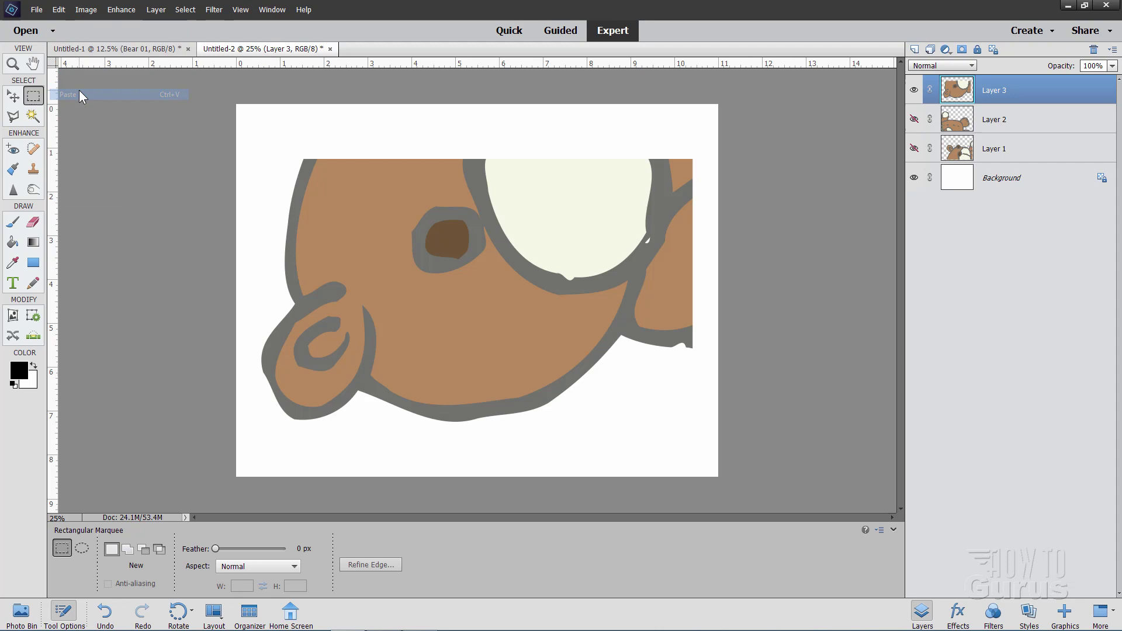
{"action": "left_click", "coordinate": [15, 98]}
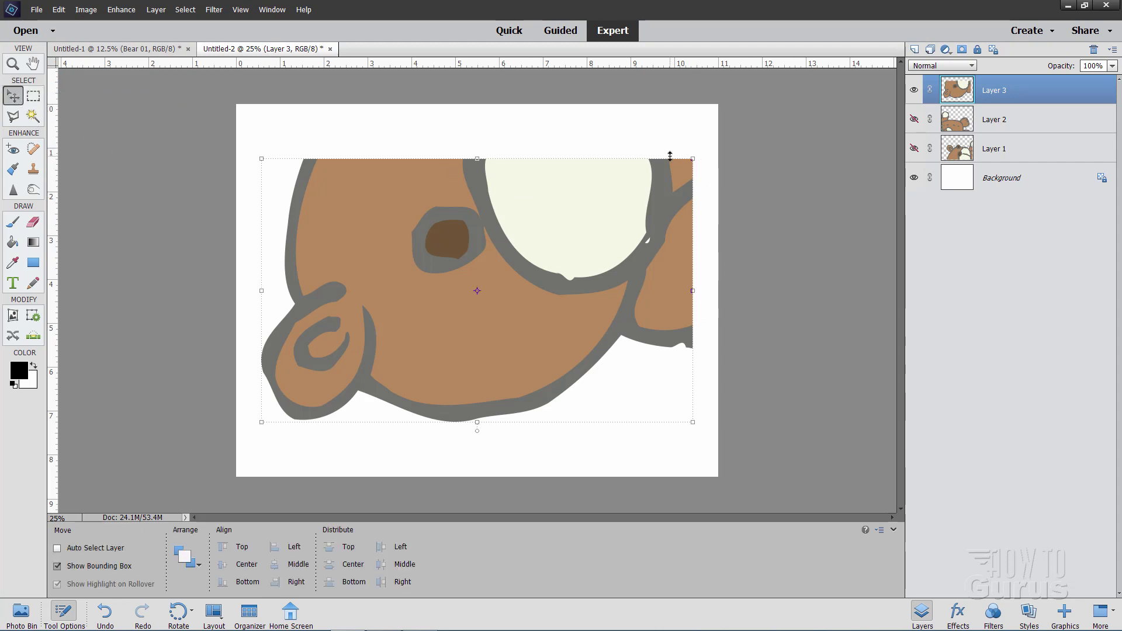
{"action": "left_click_drag", "start_coordinate": [586, 234], "coordinate": [607, 181]}
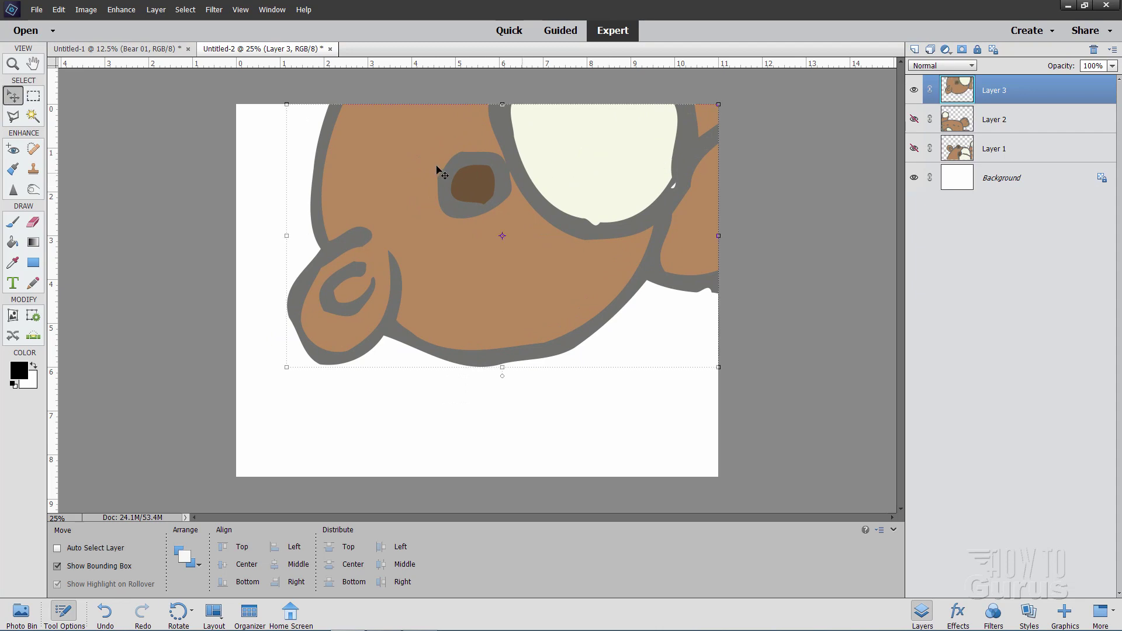
- In the bear document, deselect, then select and copy the bear's lower-right quarter along the guides
{"action": "left_click", "coordinate": [133, 53]}
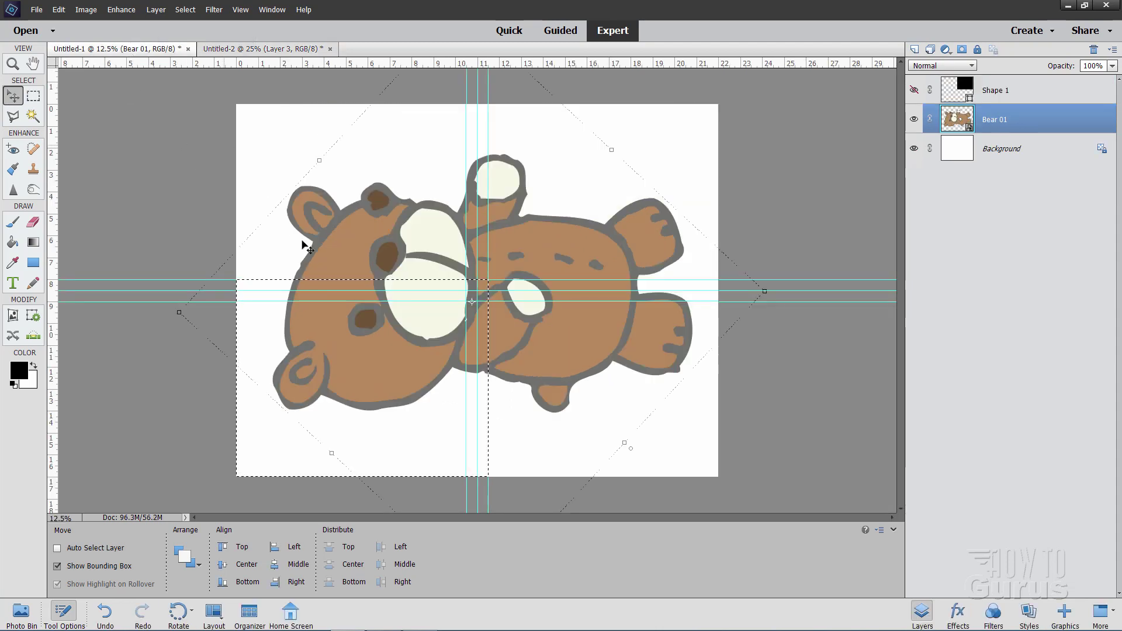
{"action": "left_click", "coordinate": [185, 9]}
{"action": "left_click", "coordinate": [192, 35]}
{"action": "left_click", "coordinate": [33, 96]}
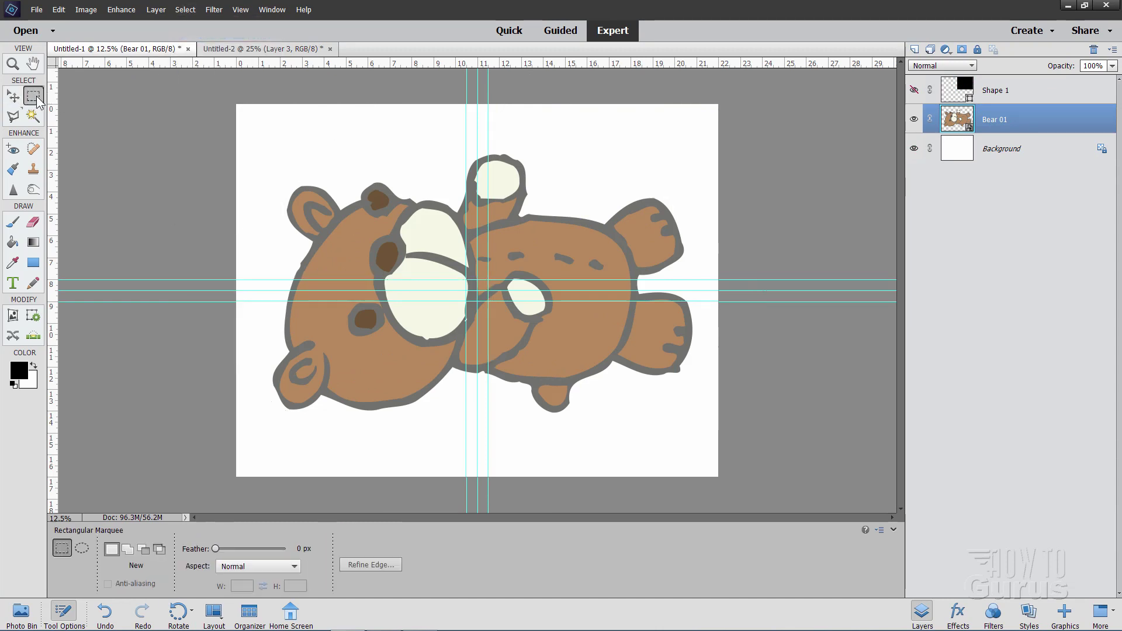
{"action": "left_click_drag", "start_coordinate": [718, 478], "coordinate": [466, 279]}
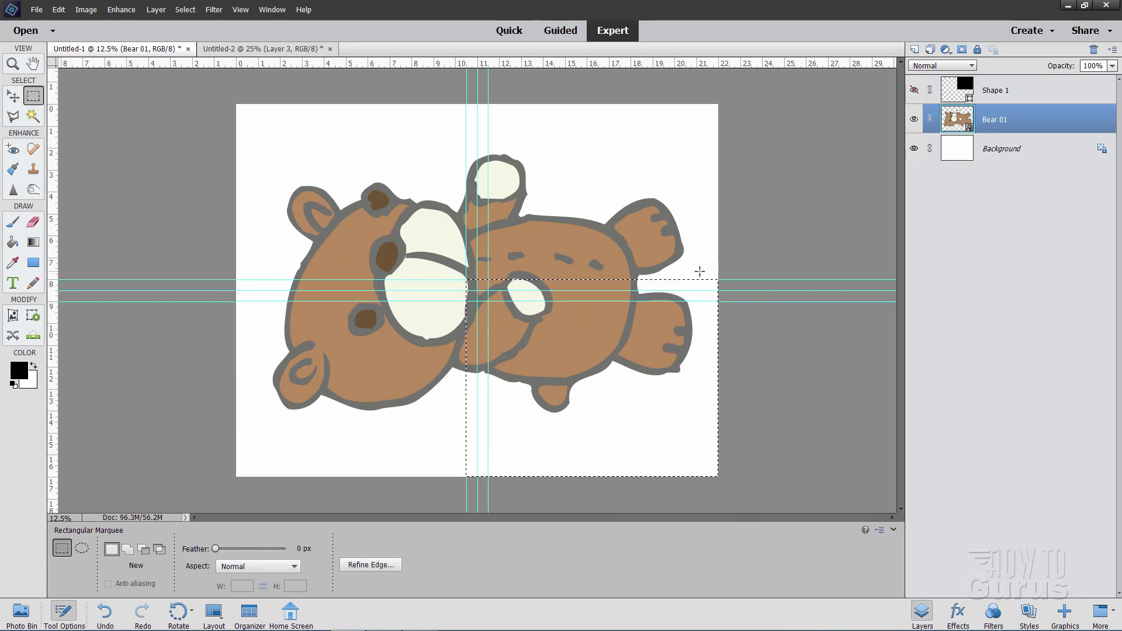
{"action": "left_click", "coordinate": [58, 9]}
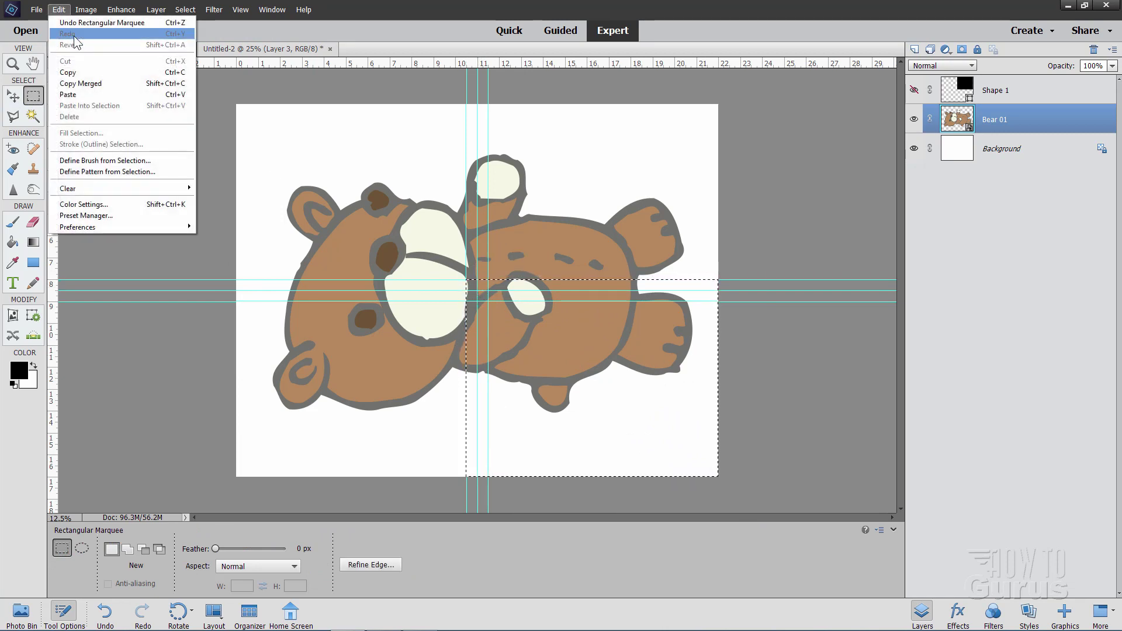
{"action": "left_click", "coordinate": [82, 73]}
- Add Layer 4 in Untitled-2, hide Layer 3, paste the quarter and move it to the top-left corner
{"action": "left_click", "coordinate": [250, 50]}
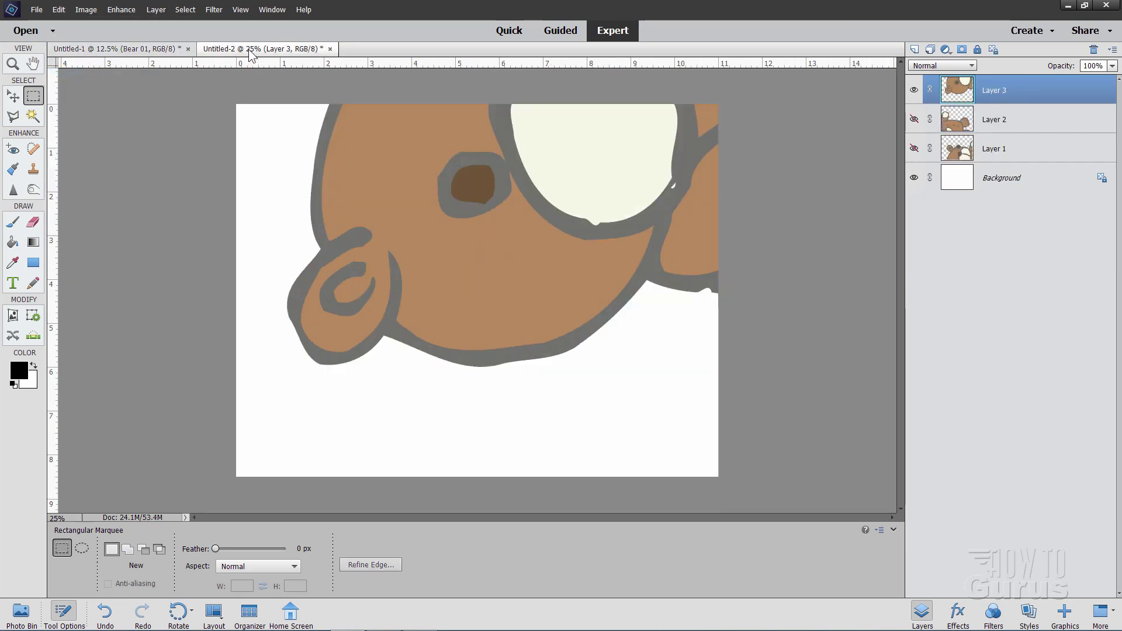
{"action": "left_click", "coordinate": [914, 49]}
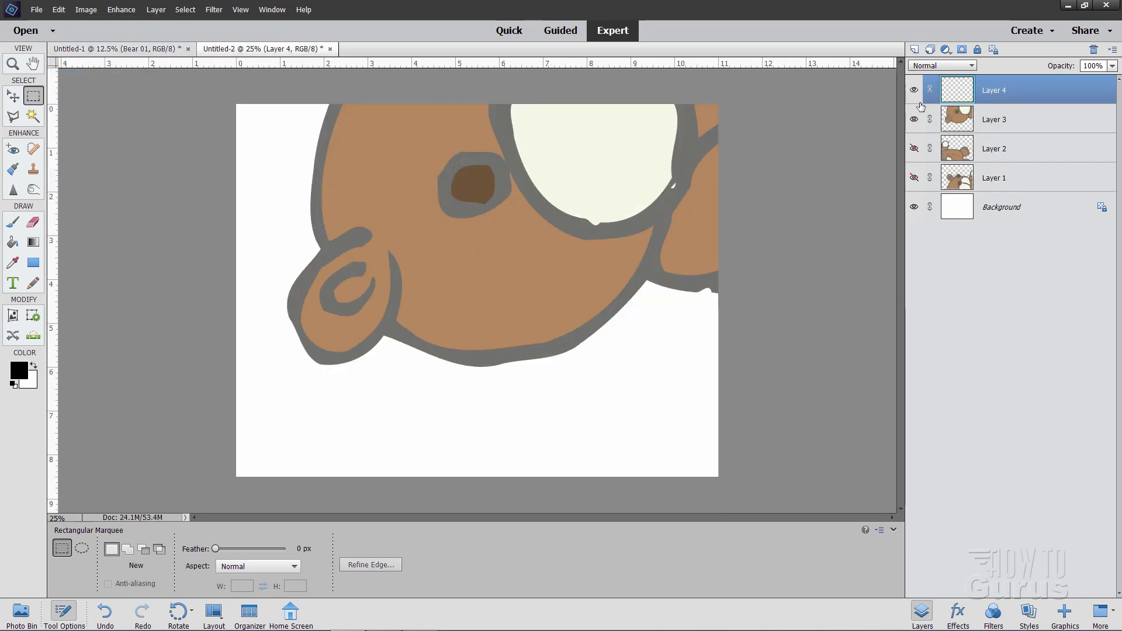
{"action": "left_click", "coordinate": [914, 120]}
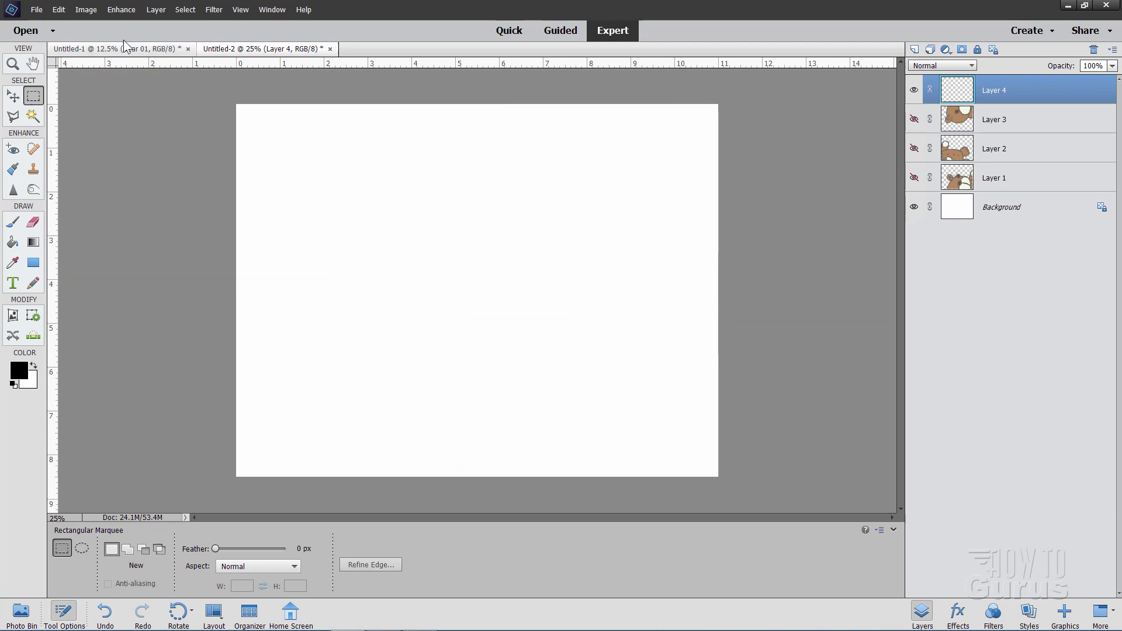
{"action": "left_click", "coordinate": [59, 10]}
{"action": "left_click", "coordinate": [76, 93]}
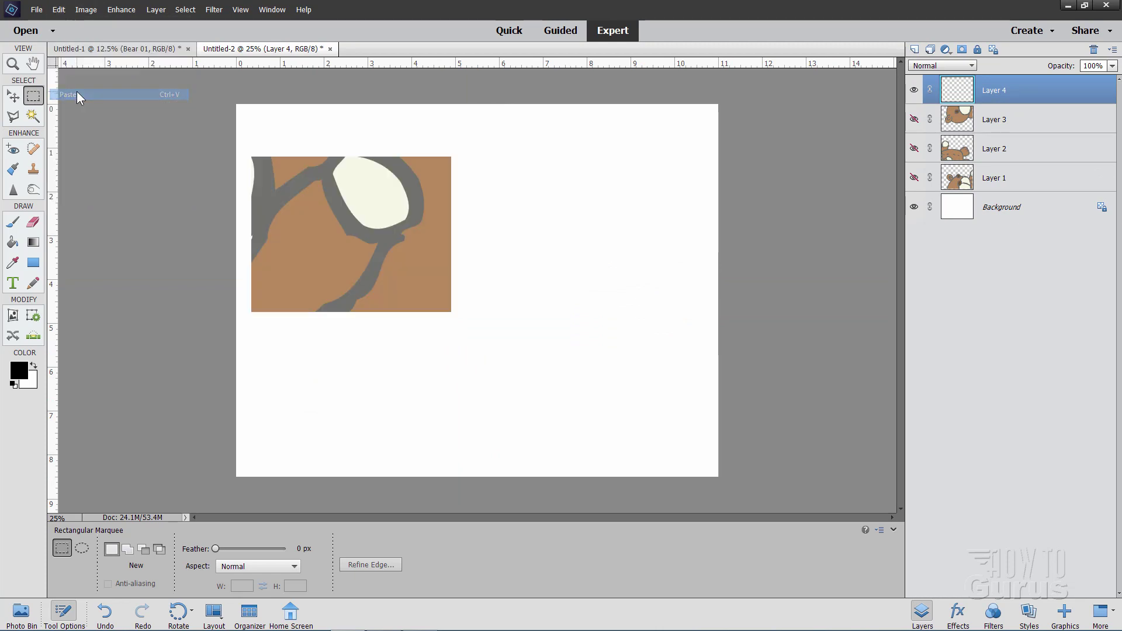
{"action": "left_click", "coordinate": [13, 96]}
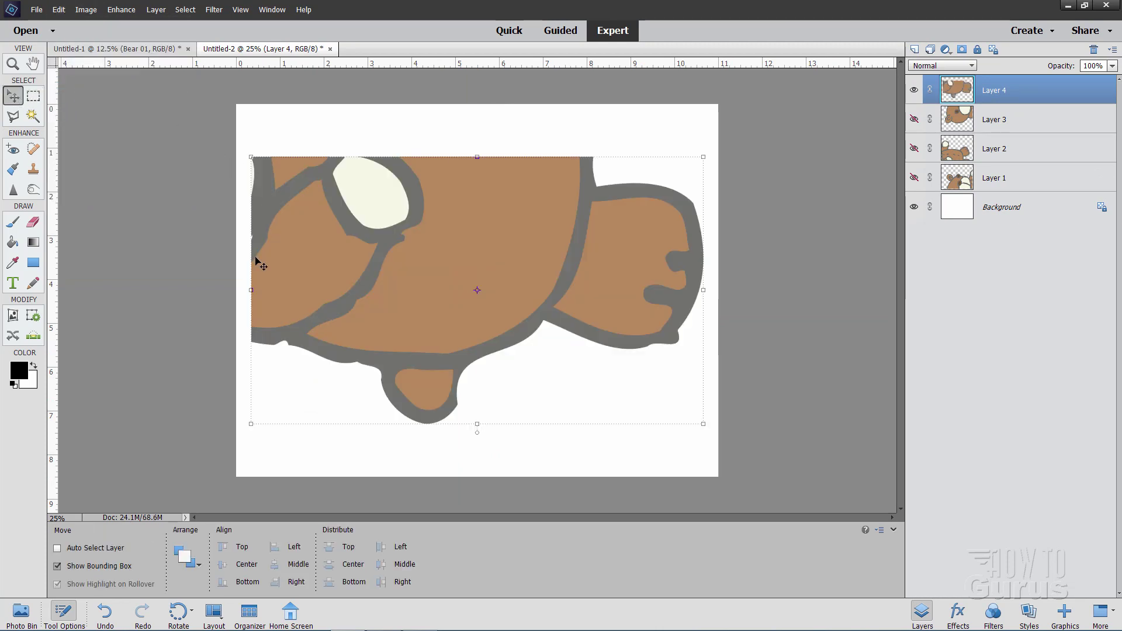
{"action": "left_click_drag", "start_coordinate": [374, 286], "coordinate": [353, 233]}
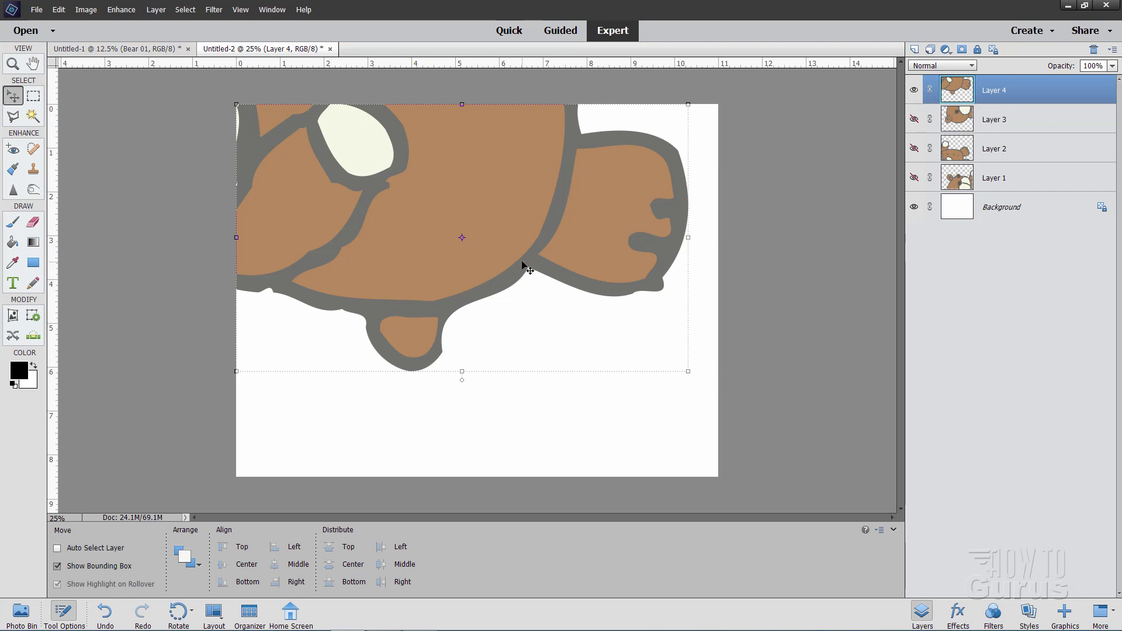
- Preview the Layer 3 and Layer 2 tiles one at a time, finishing with only Layer 1's top-left tile visible
{"action": "left_click", "coordinate": [914, 91]}
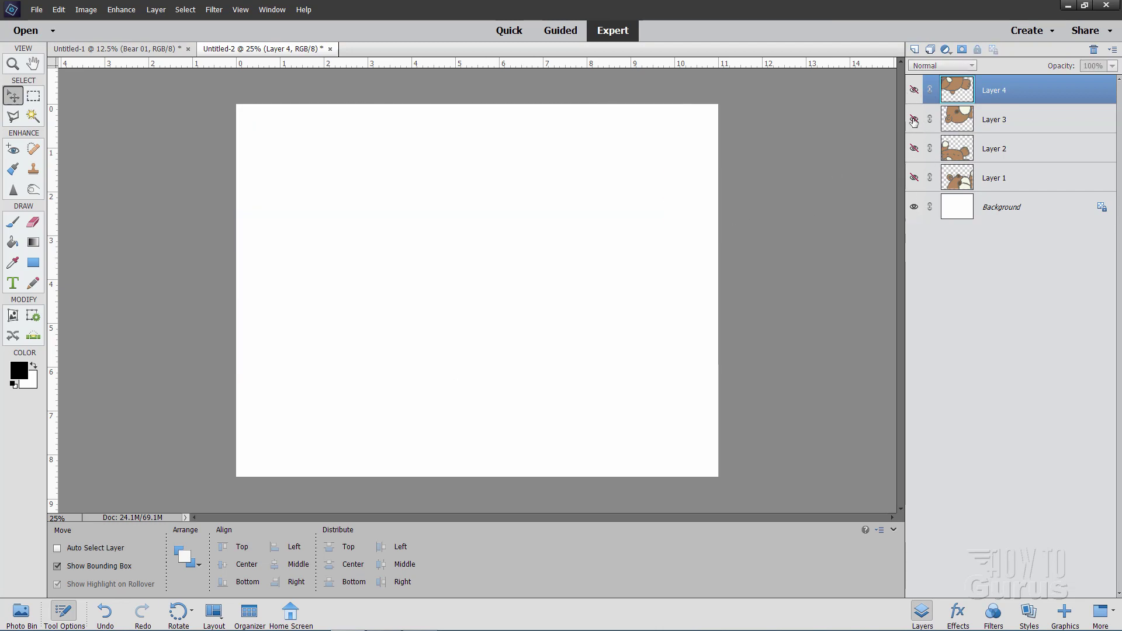
{"action": "left_click", "coordinate": [914, 120]}
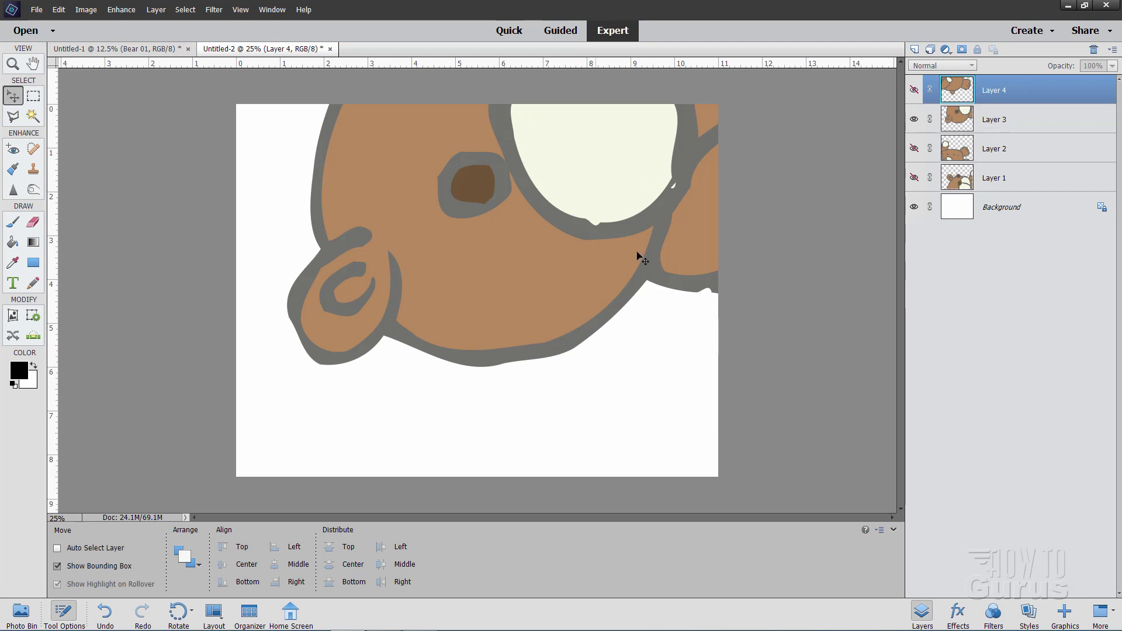
{"action": "left_click", "coordinate": [914, 120]}
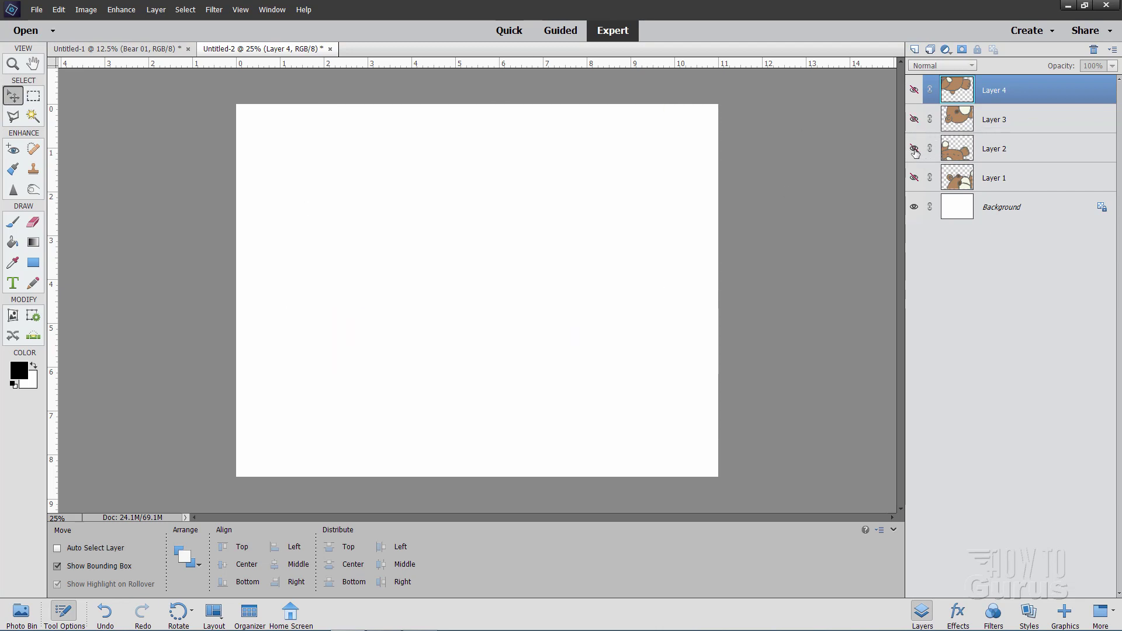
{"action": "left_click", "coordinate": [914, 149]}
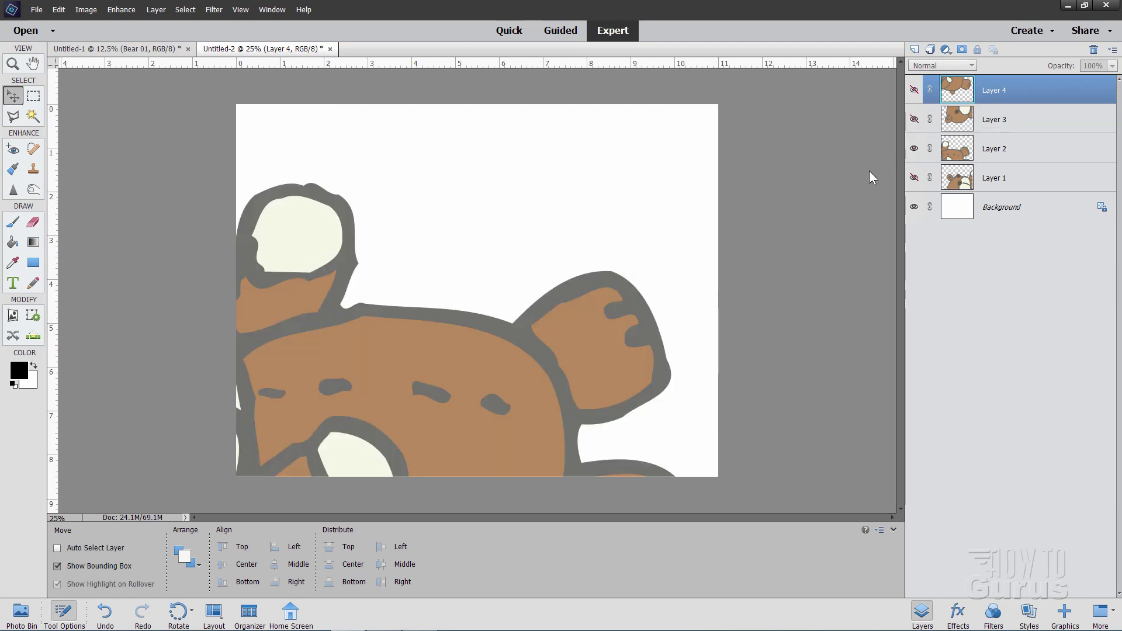
{"action": "left_click", "coordinate": [914, 149]}
{"action": "left_click", "coordinate": [914, 178]}
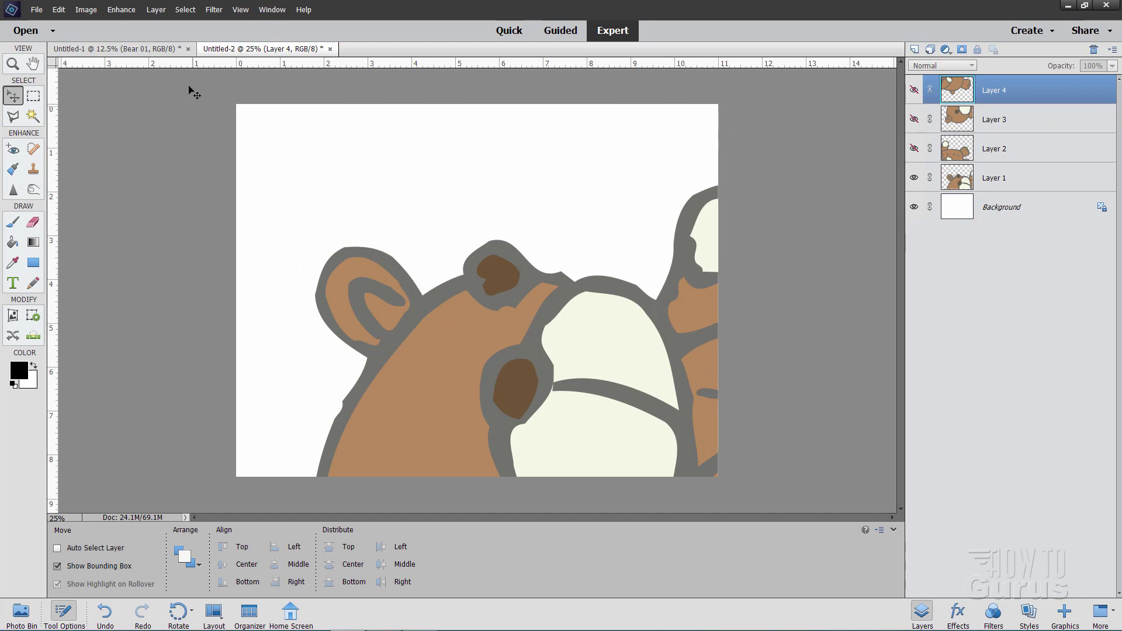
- Switch to the Untitled-1 tab showing the full bear illustration with guides
{"action": "left_click", "coordinate": [173, 49]}
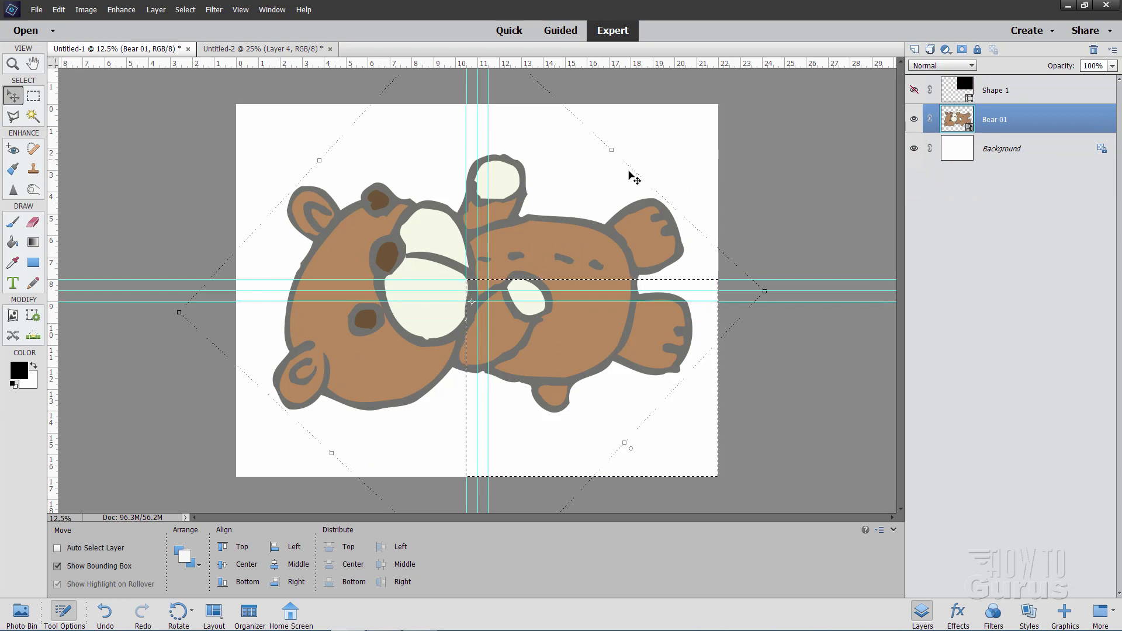